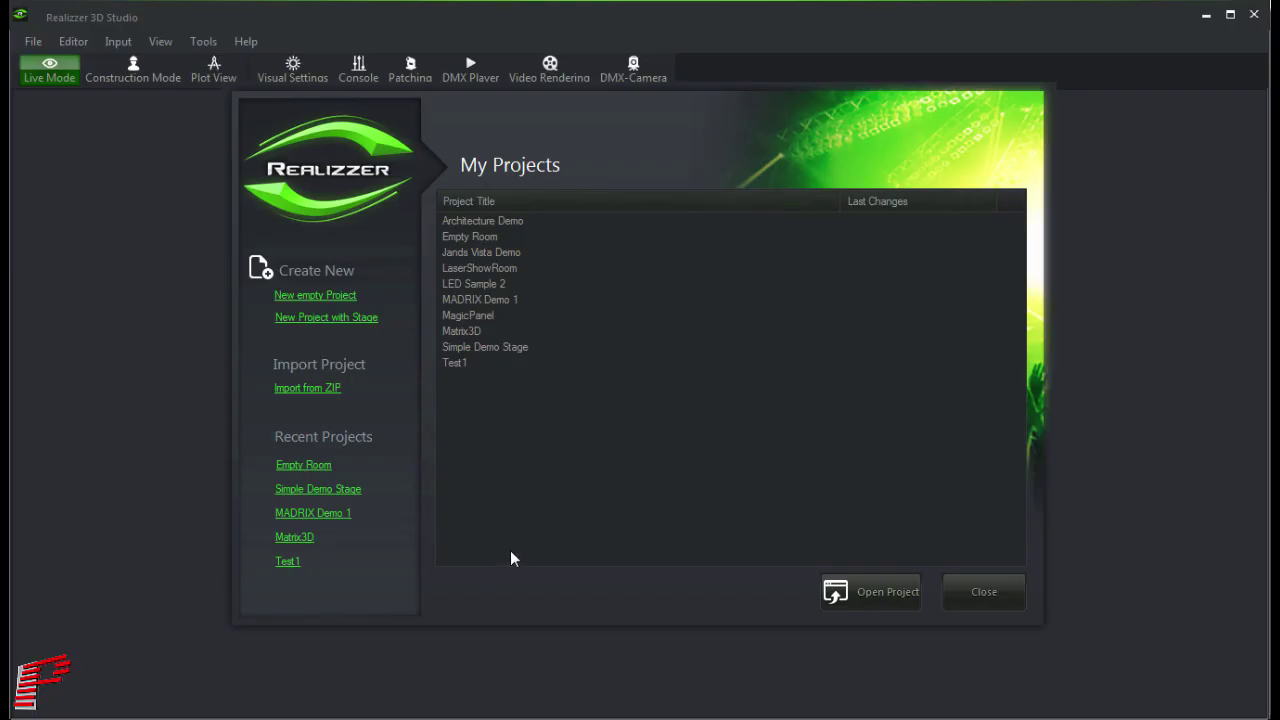
Open the Empty Room project and expand MyLibraries > Fixtures > Laser > _Generic in the Library
left_click(475, 238)
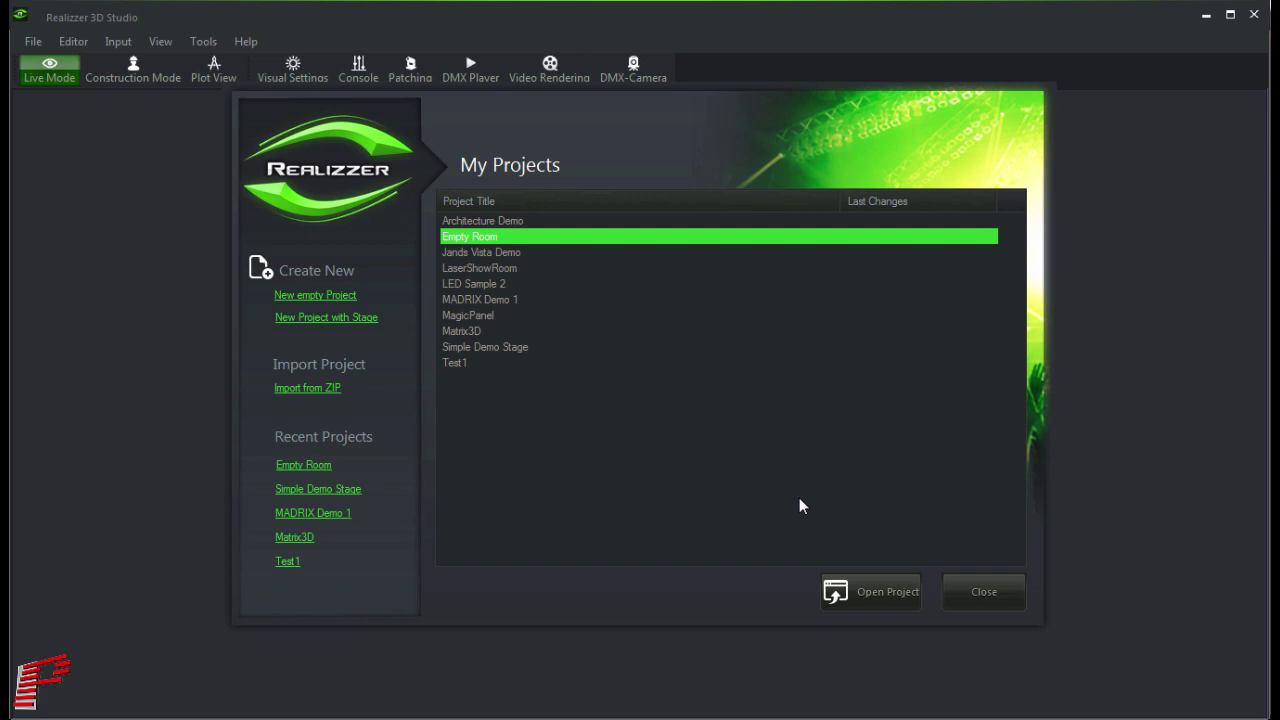
left_click(838, 590)
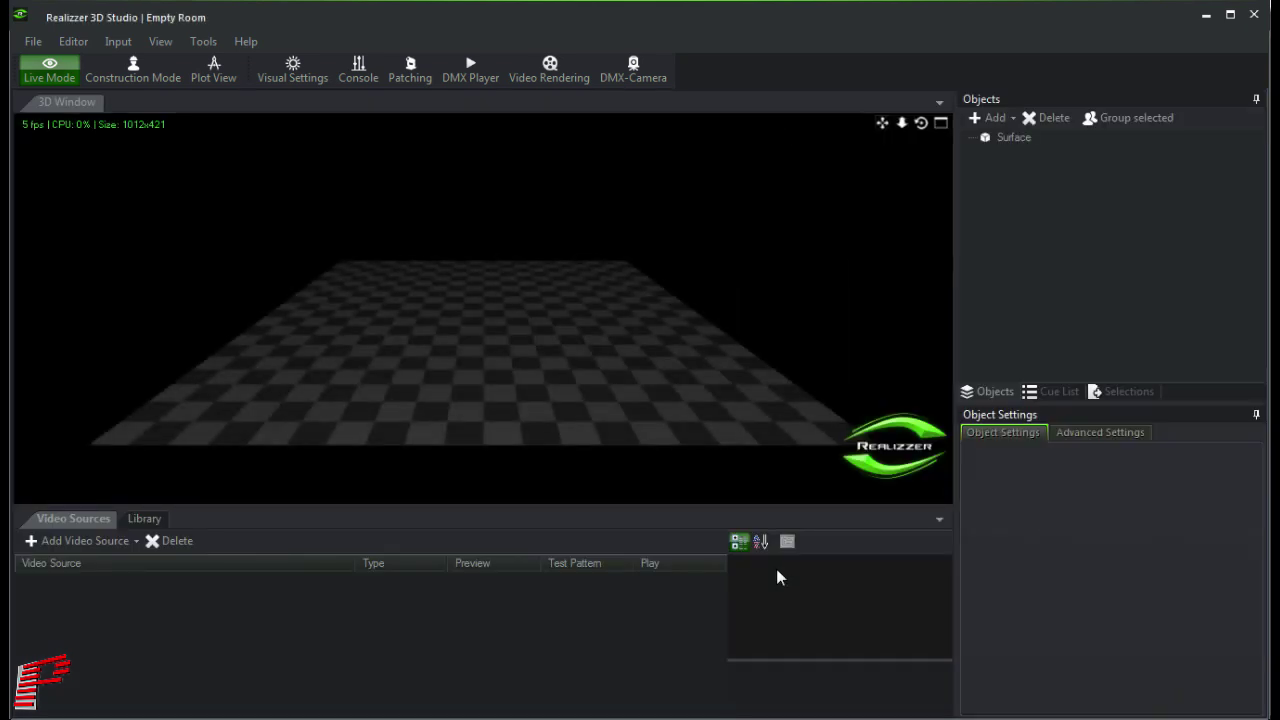
left_click(145, 518)
left_click(25, 538)
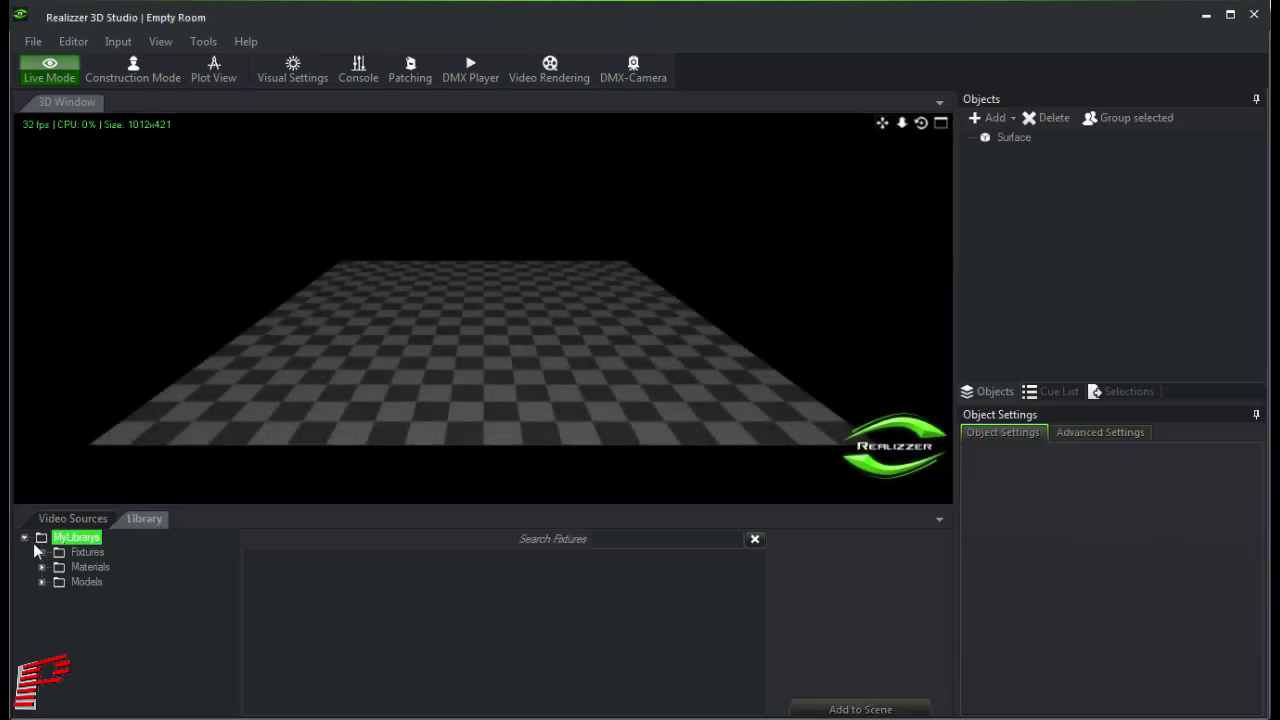
left_click(41, 552)
left_click(59, 567)
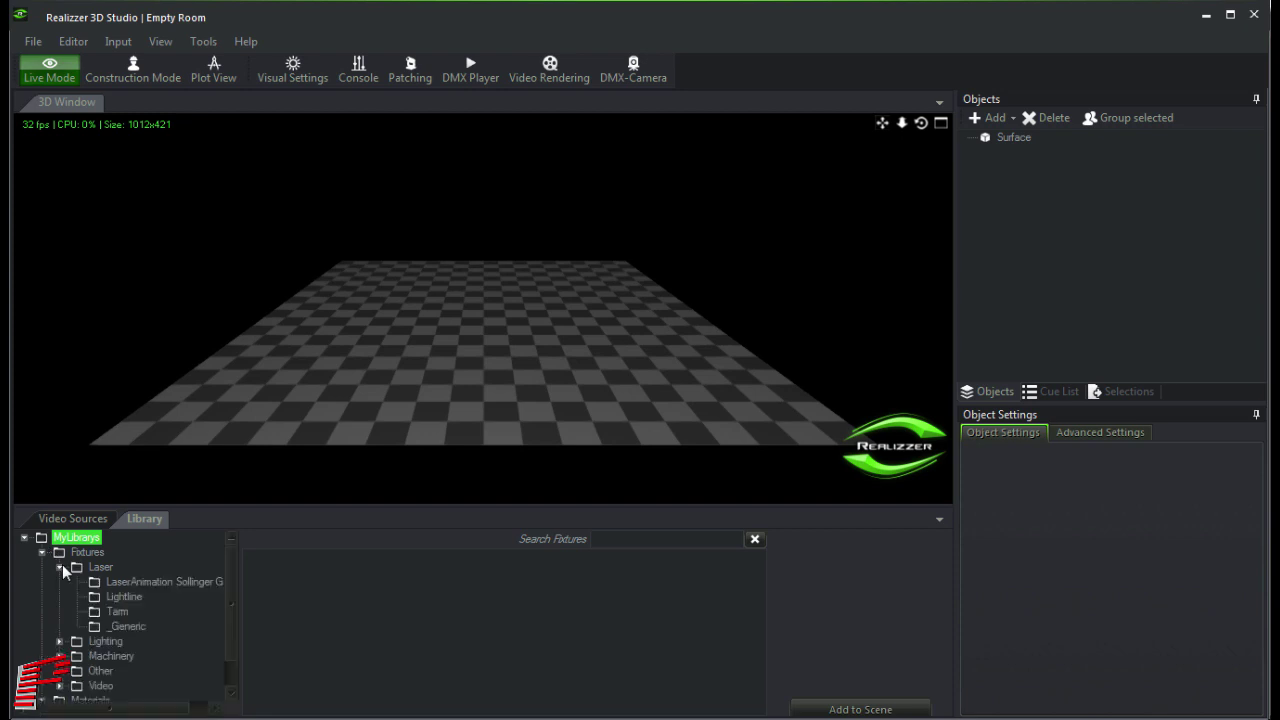
left_click(128, 626)
Drop RGB Laser Projector.snf2 into the room, lift it to about 586 cm and rotate it 92° on X
left_click_drag(428, 590, 477, 336)
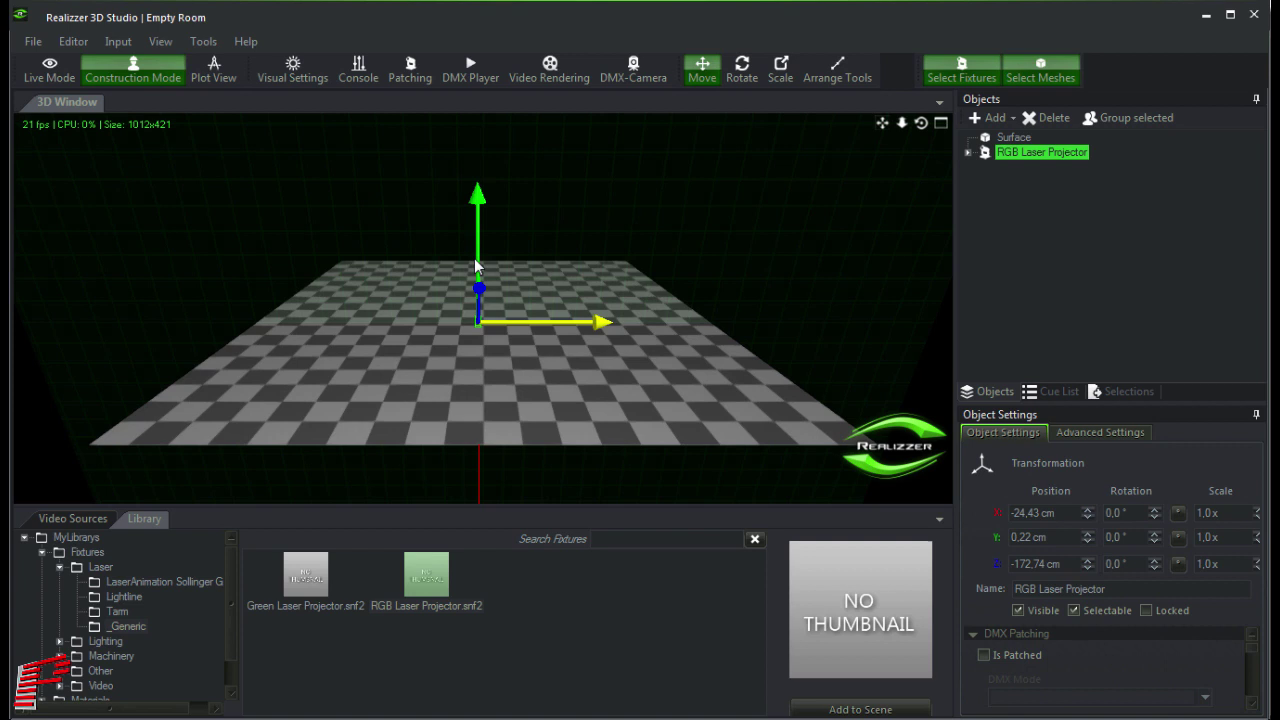
left_click_drag(479, 261, 493, 150)
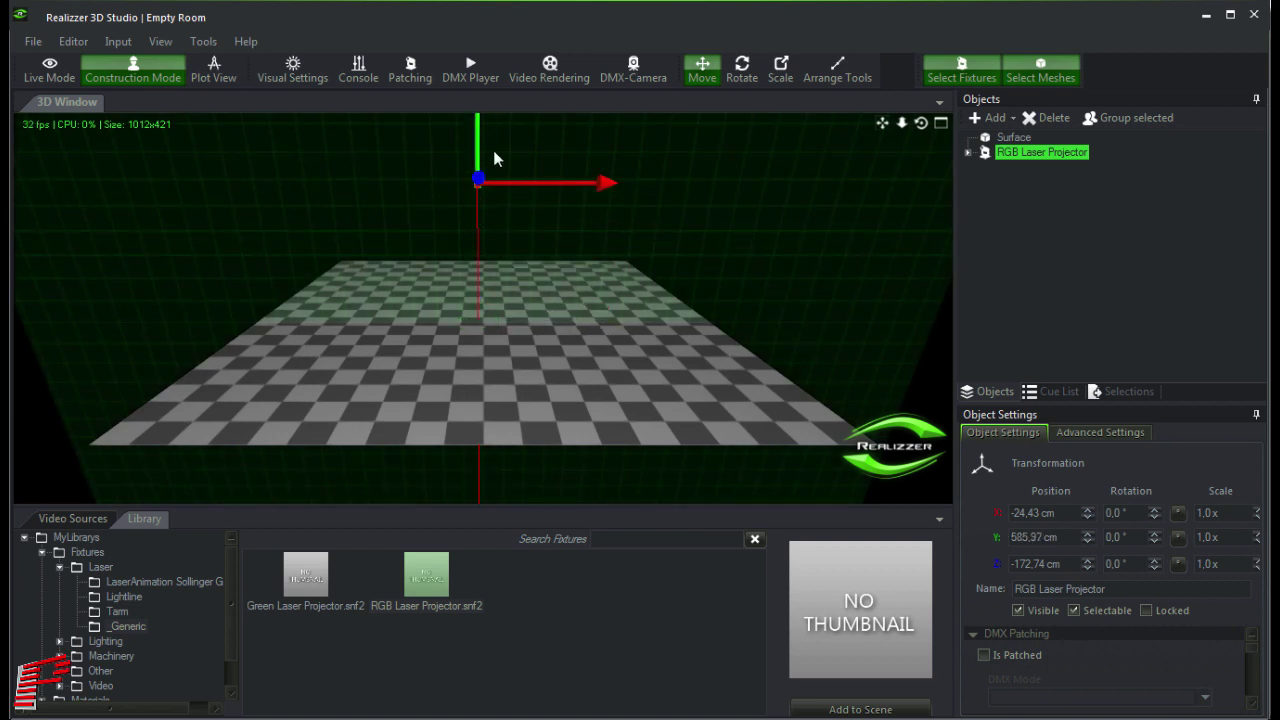
left_click(748, 76)
left_click_drag(478, 240, 478, 342)
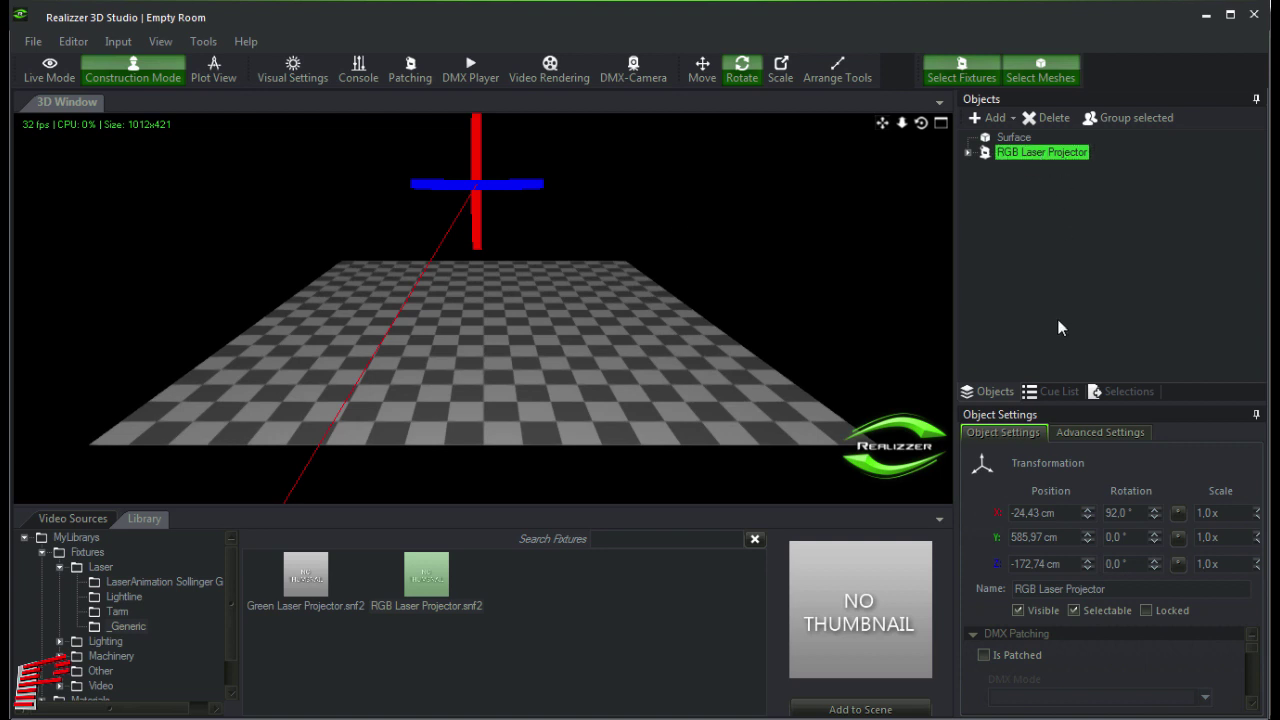
Tick Is Patched for the projector and check Laser Source Active with Laser Source 1
left_click(984, 656)
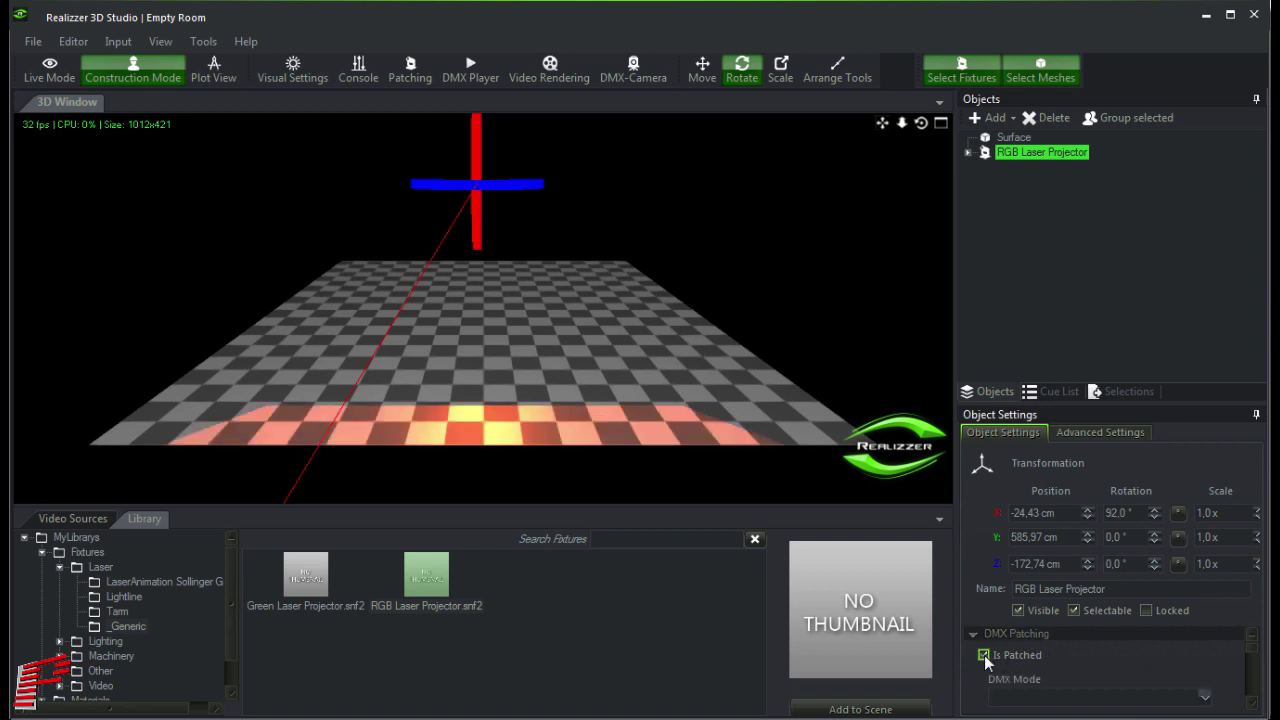
left_click(1252, 703)
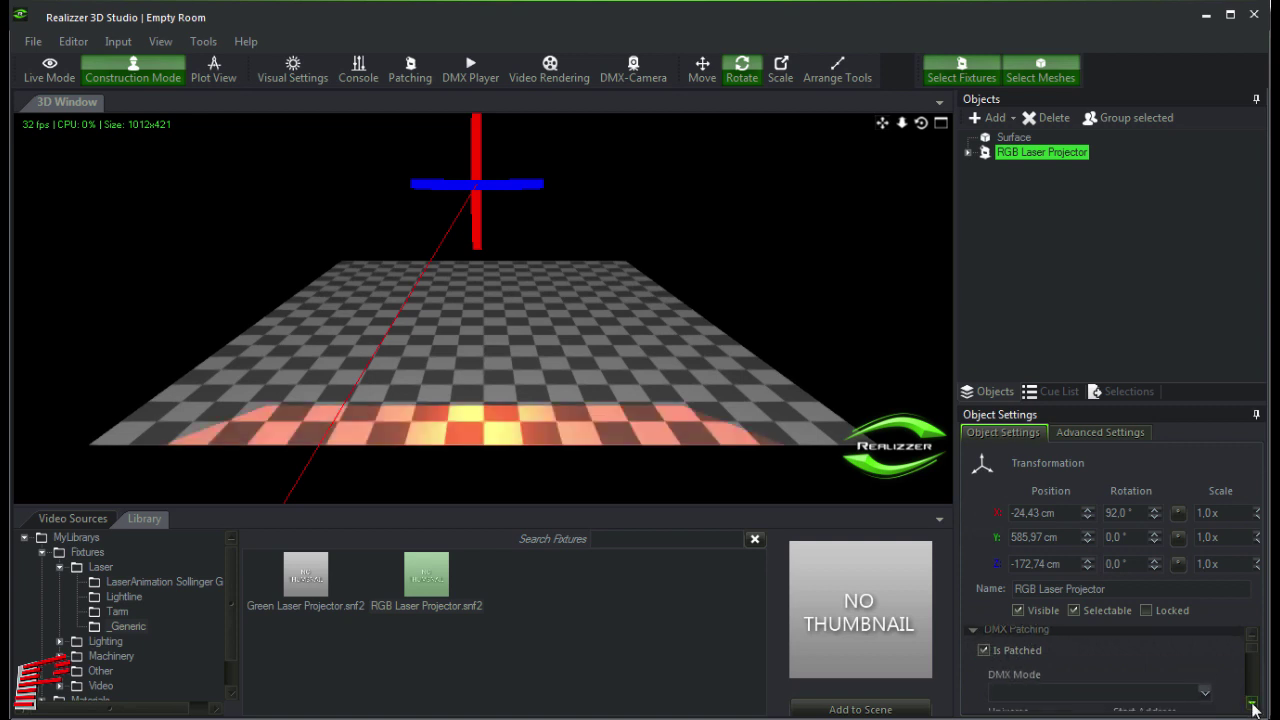
left_click(1252, 703)
left_click(1252, 703)
left_click(1252, 703)
left_click(1252, 703)
left_click(1252, 703)
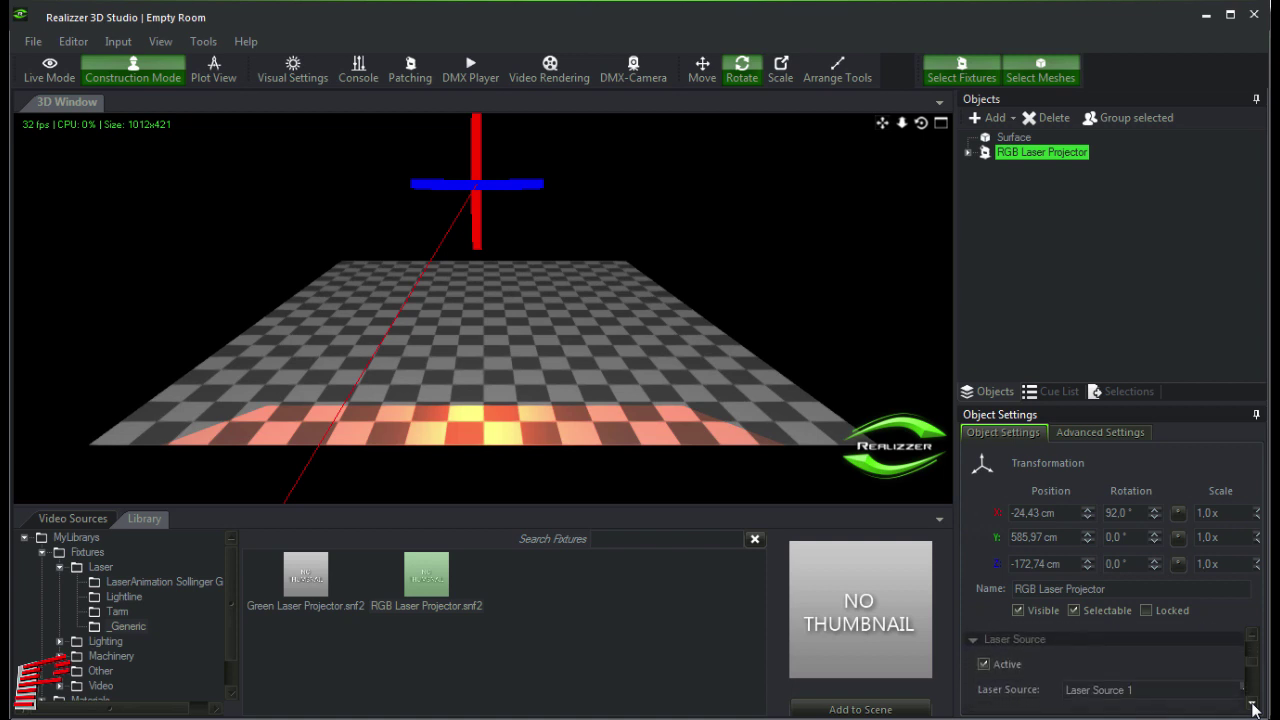
left_click(1252, 703)
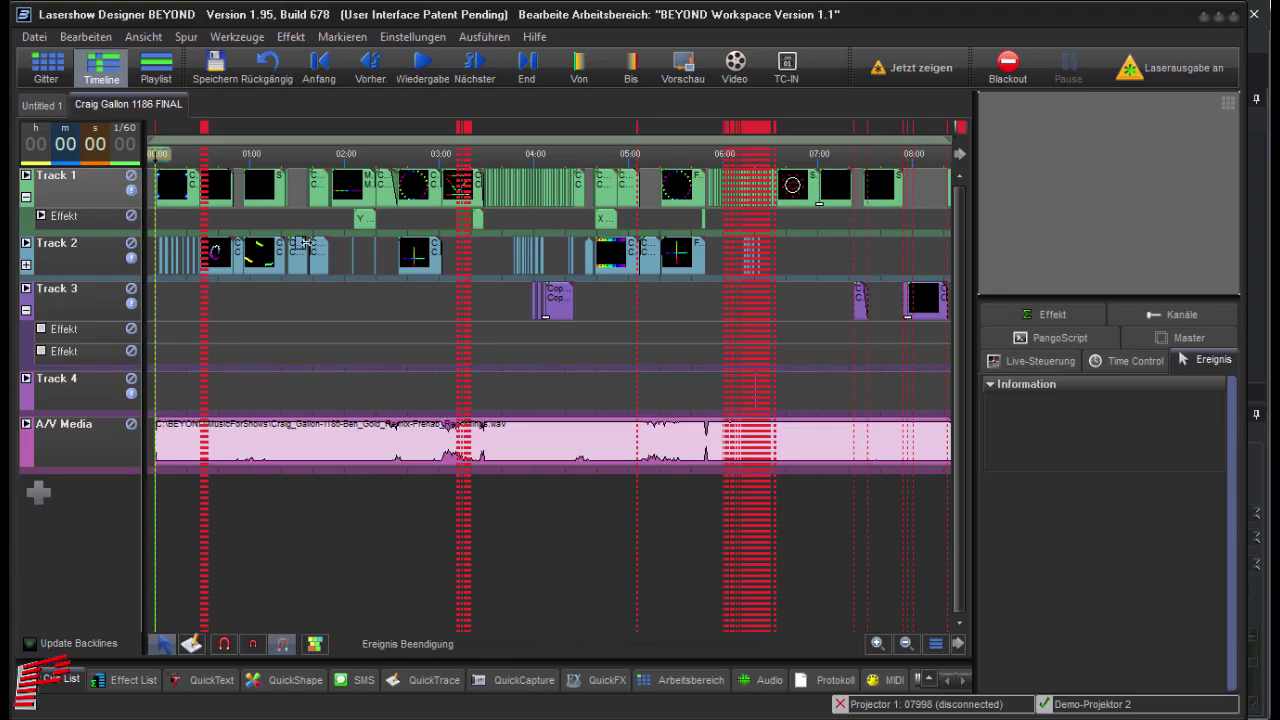
Enable Aktiviere Visualisierung durch externe Software, then start laser output (Jetzt zeigen) and Wiedergabe
left_click(138, 38)
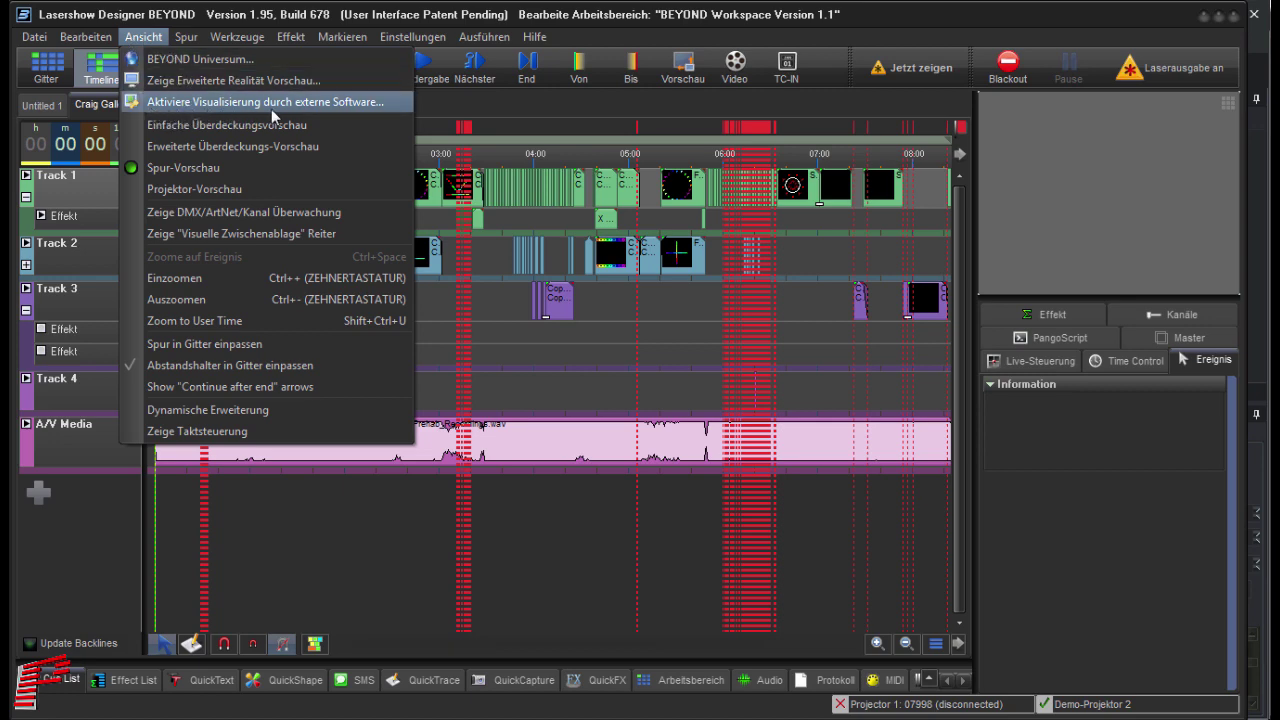
left_click(361, 106)
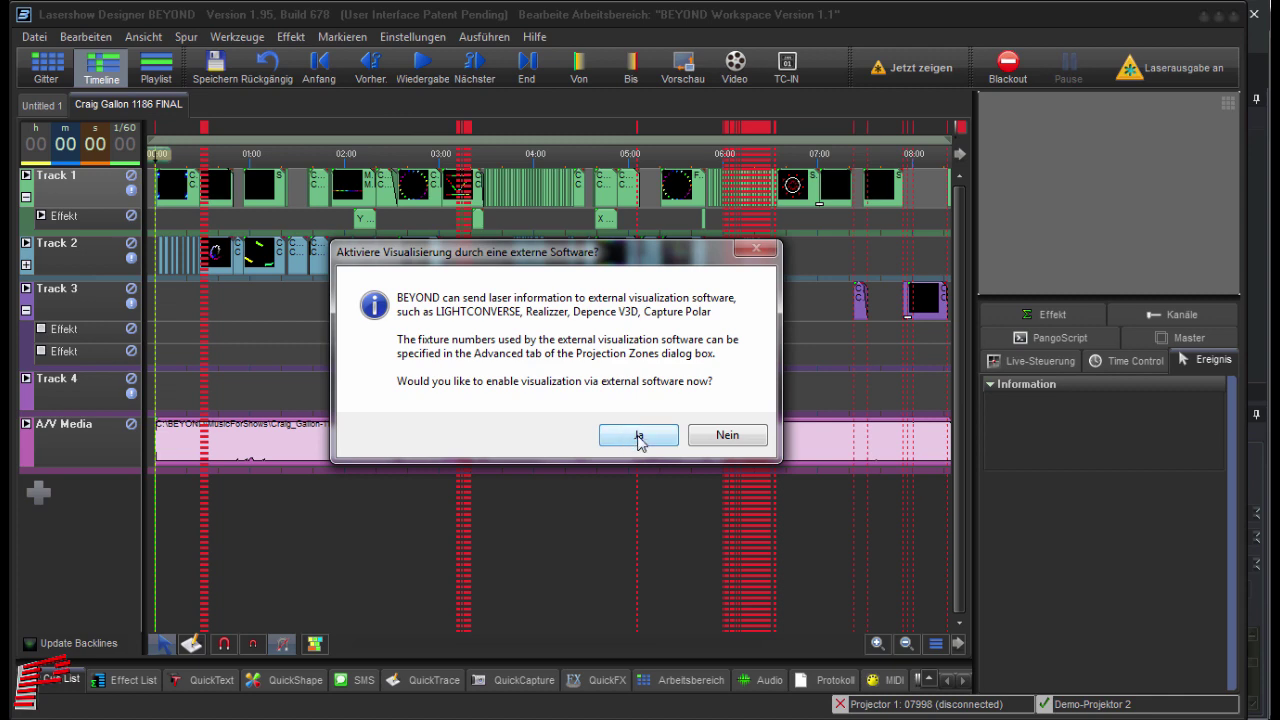
left_click(639, 437)
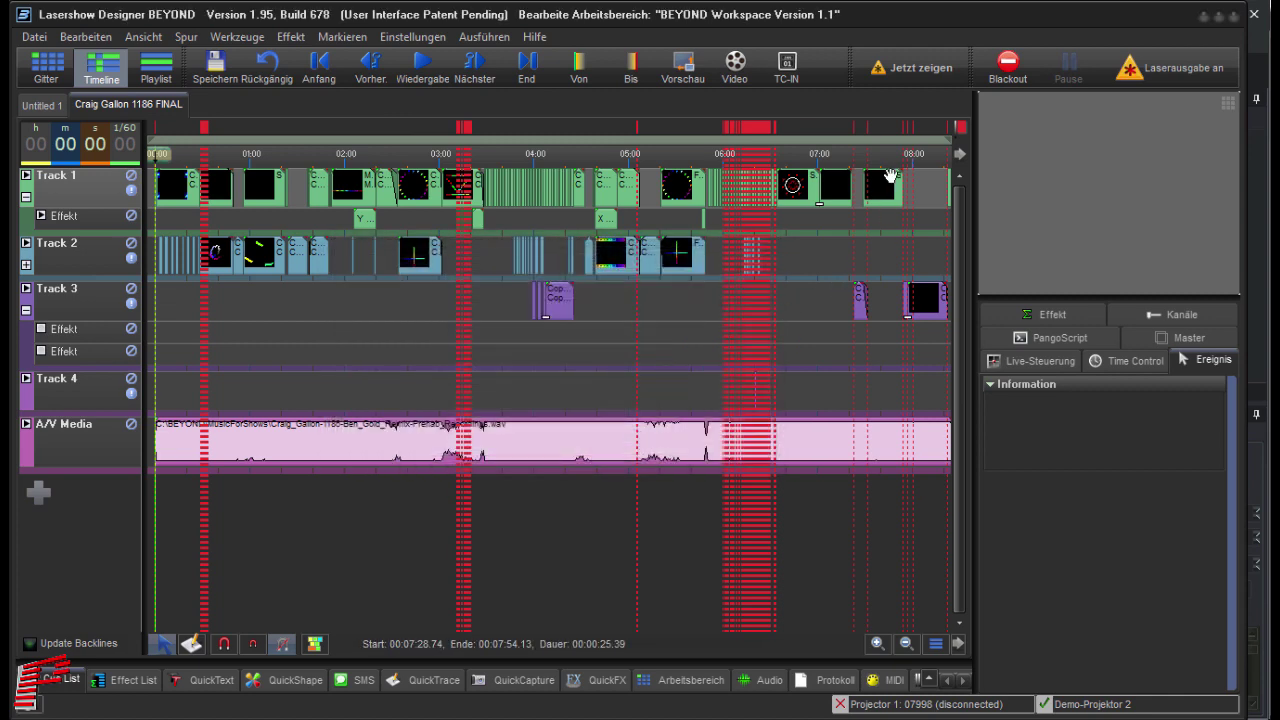
left_click(904, 80)
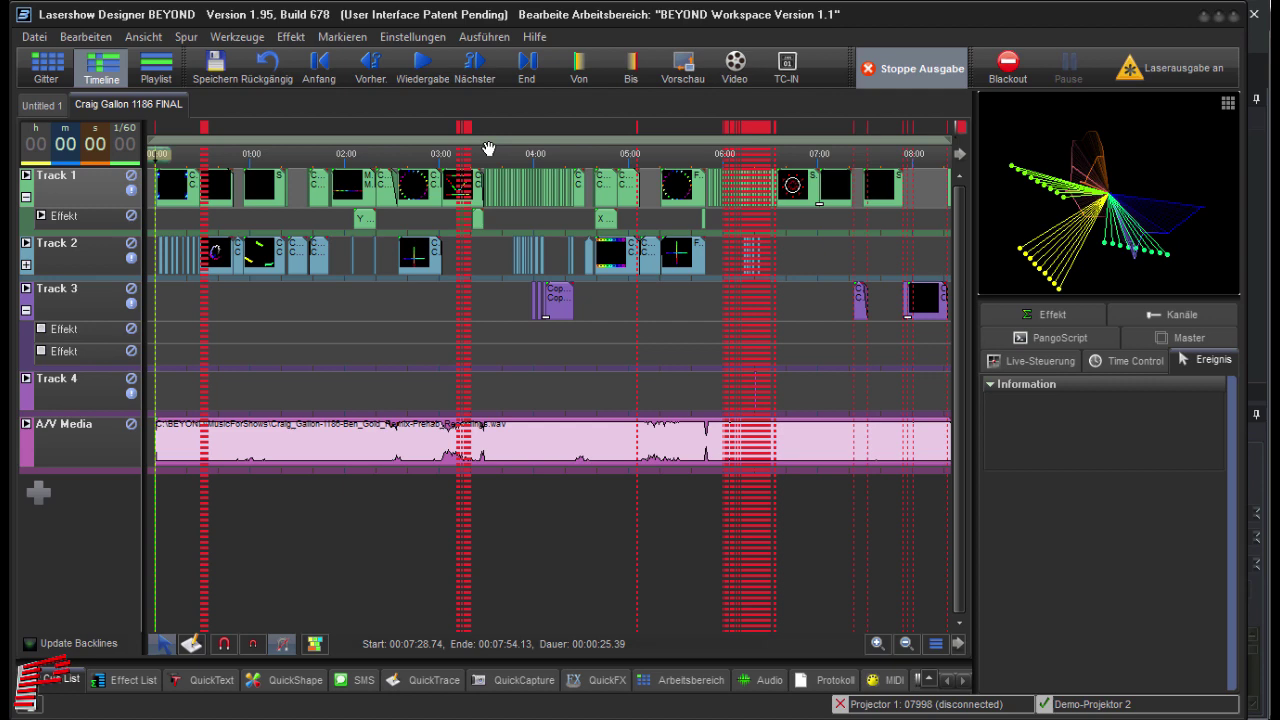
left_click(422, 77)
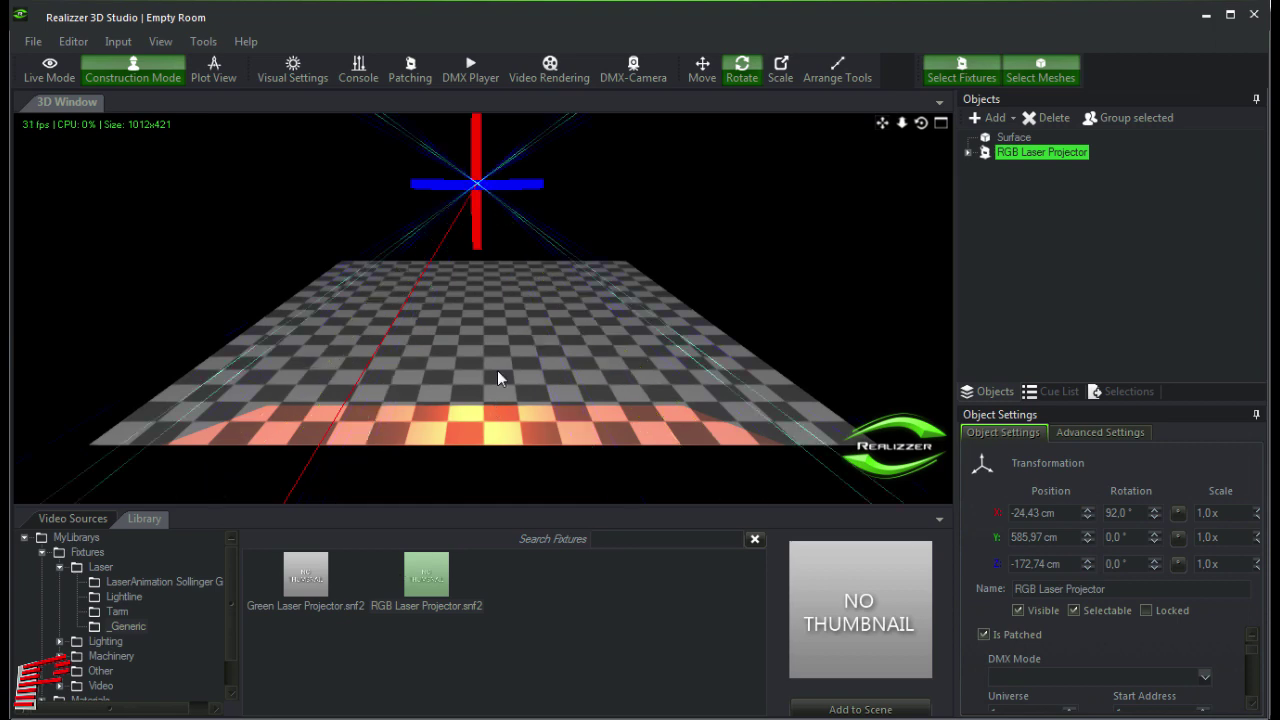
Turn on Live Mode and darken the scene by lowering the Visual Settings light sliders
left_click(49, 68)
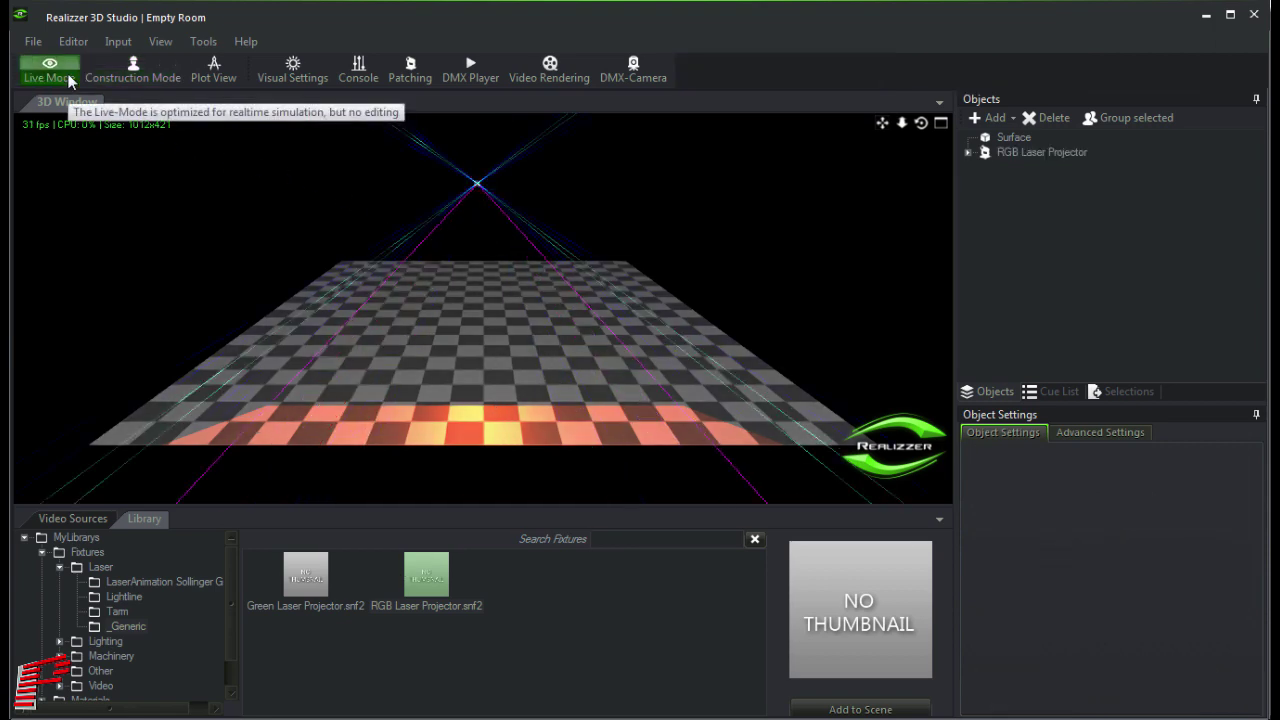
left_click_drag(528, 297, 820, 305)
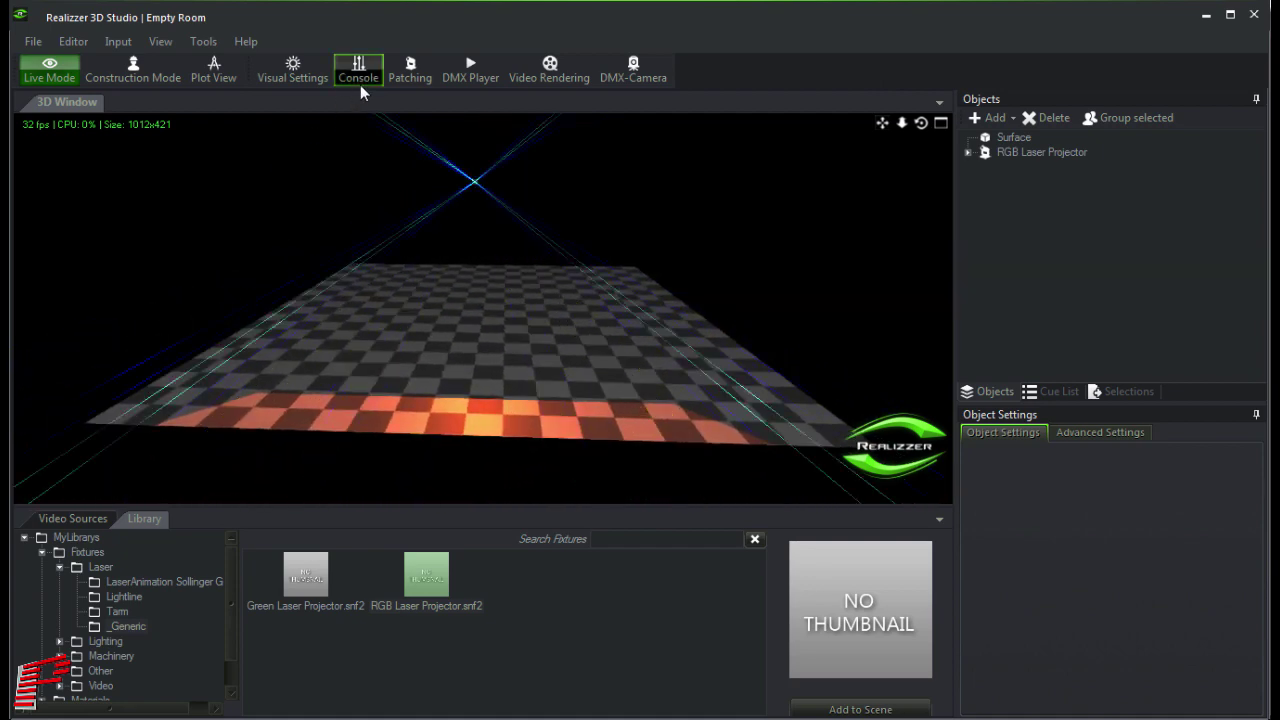
left_click(303, 72)
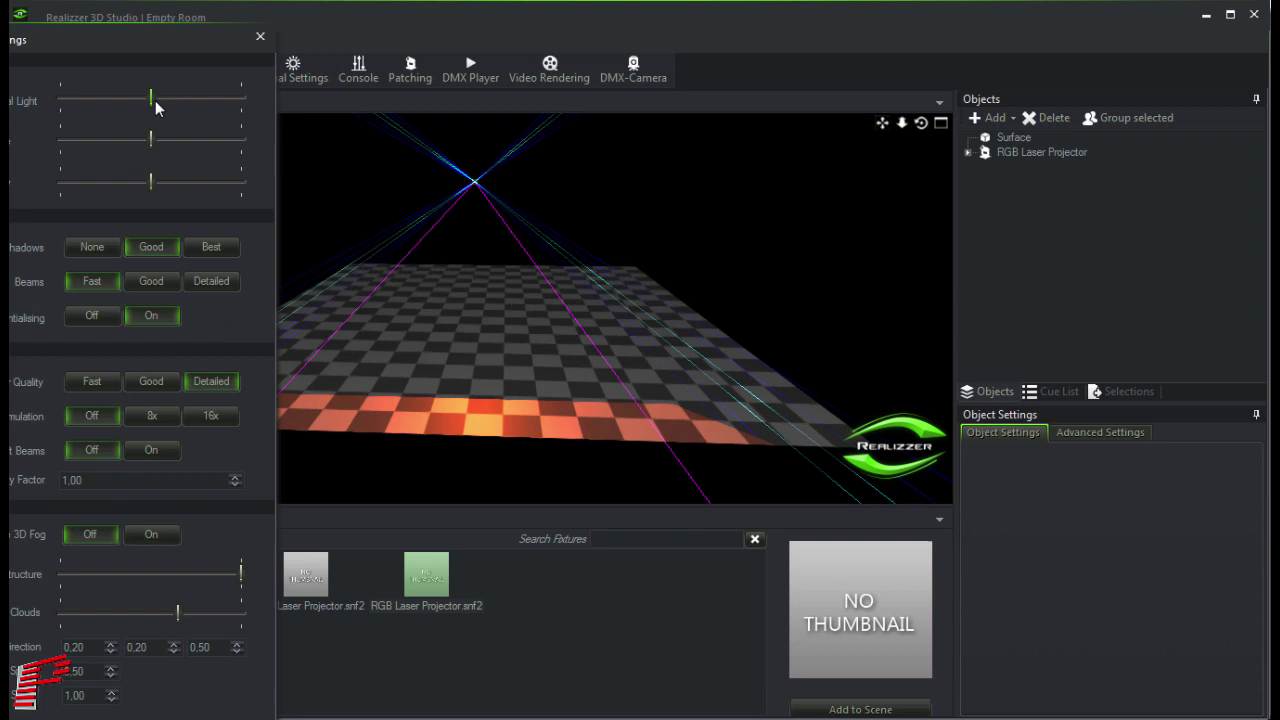
left_click_drag(122, 108, 96, 100)
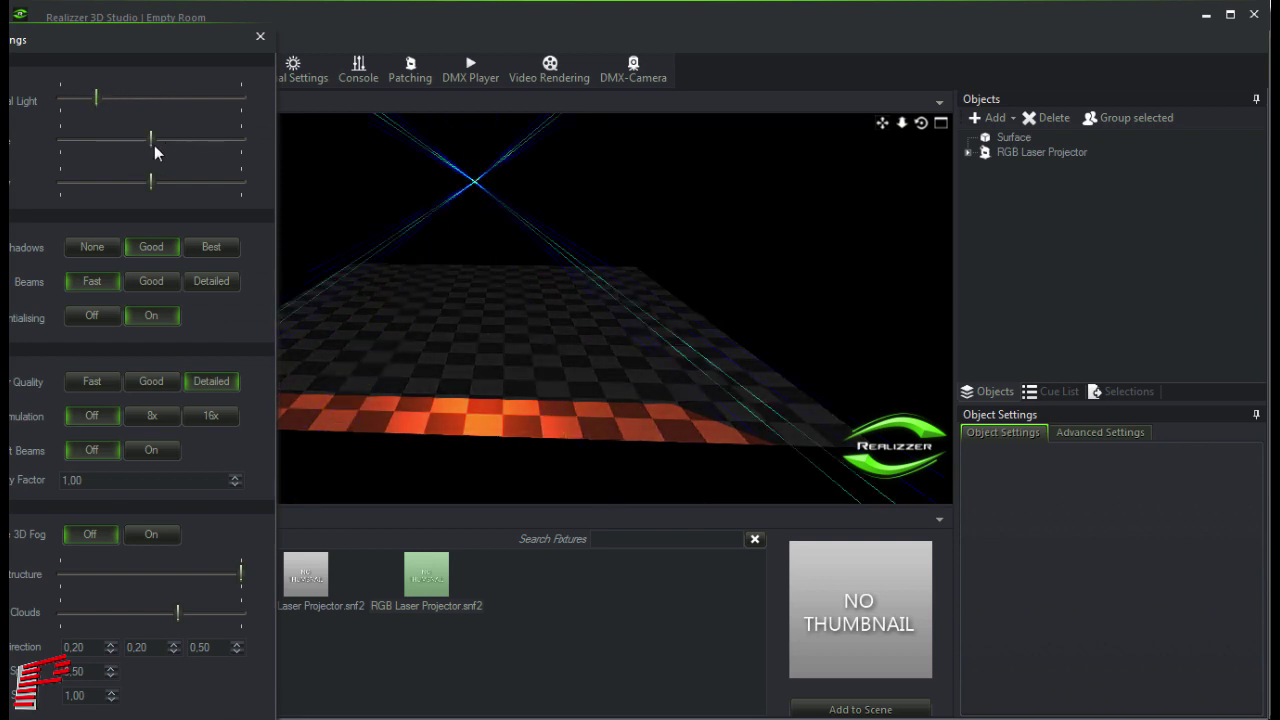
mouse_move(152, 140)
left_mouse_down()
mouse_move(204, 142)
mouse_move(177, 145)
left_mouse_up()
left_click(260, 36)
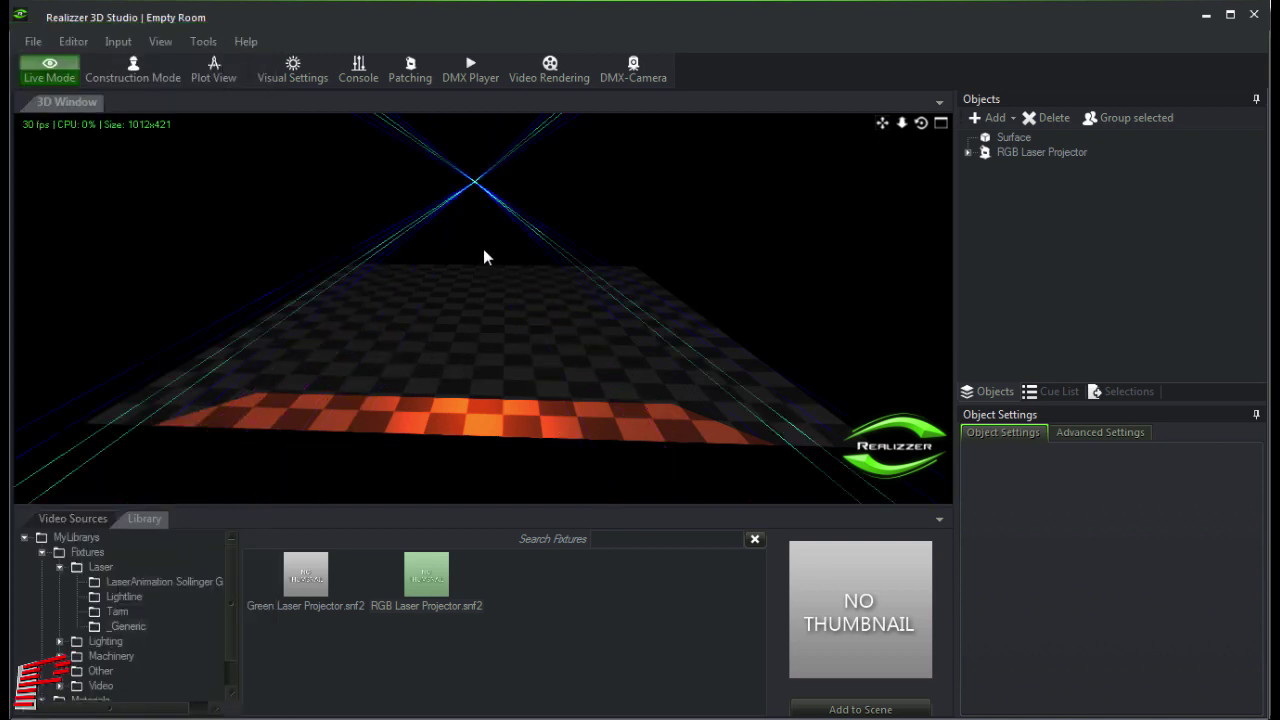
Orbit the view down to watch the laser beams sweeping over the floor
left_click_drag(482, 245, 617, 260)
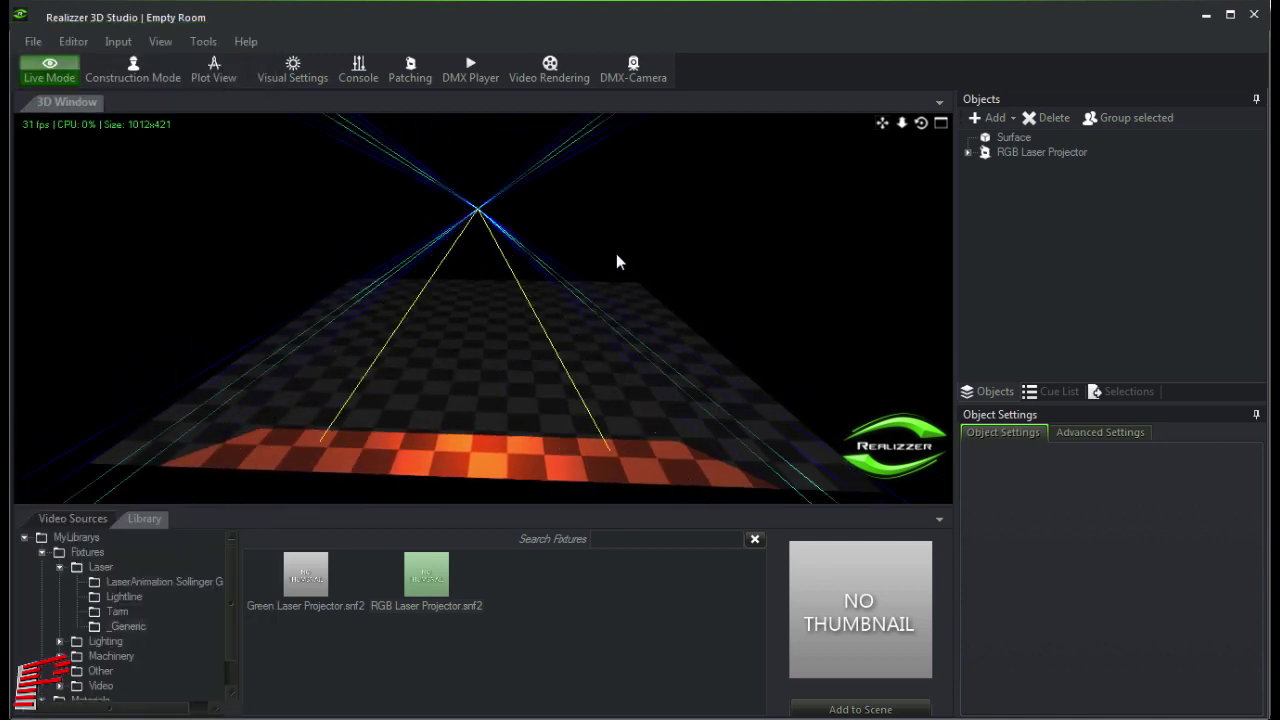
left_click_drag(480, 300, 630, 308)
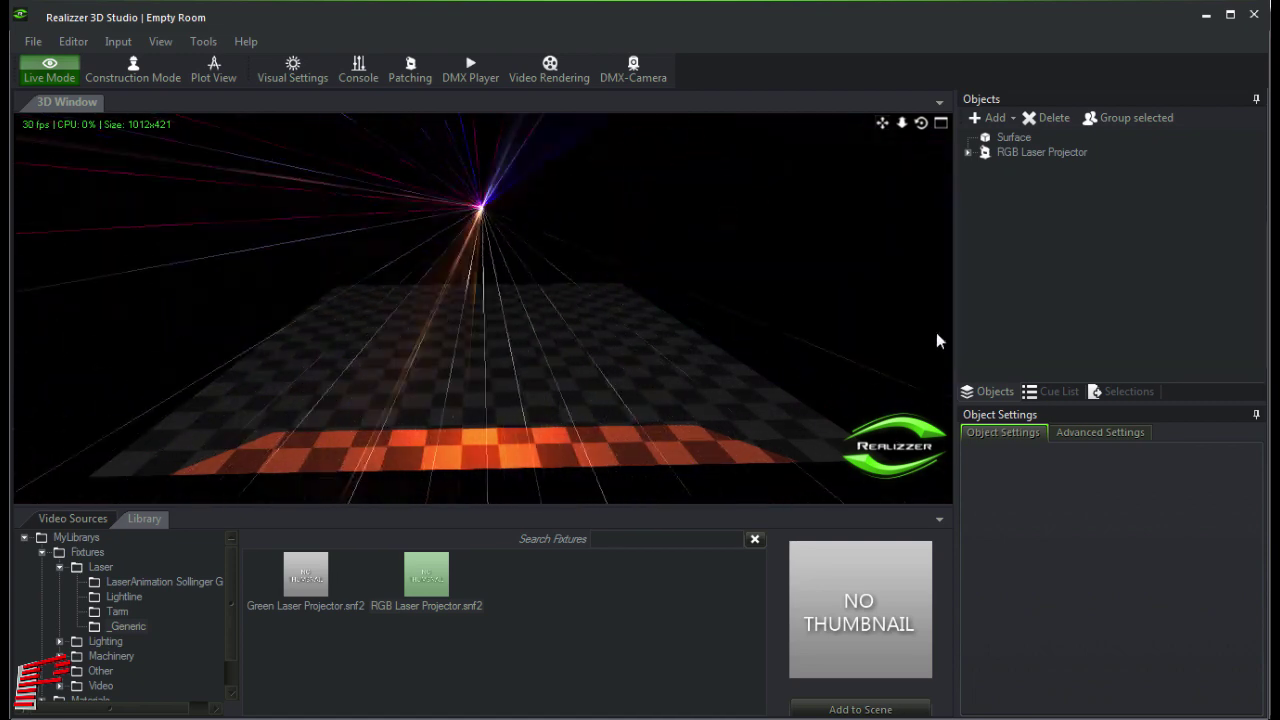
Review the original projector's DMX universe, address and laser source settings
left_click(1033, 153)
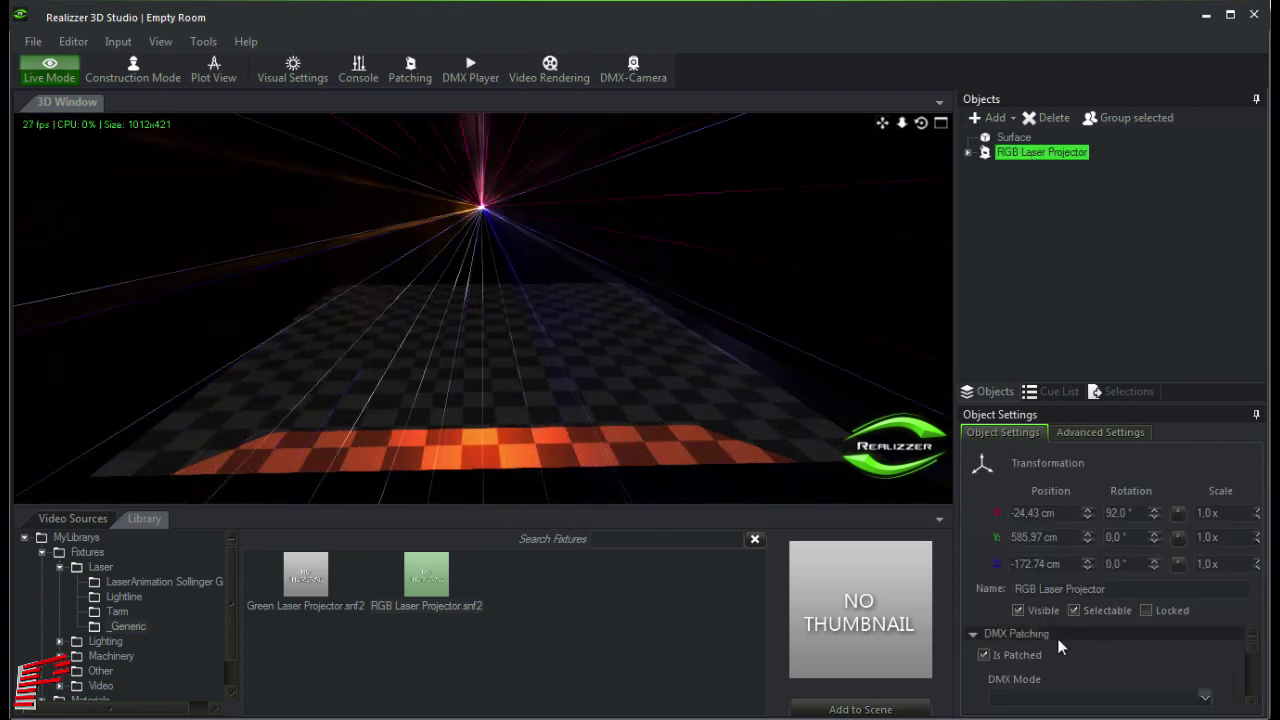
left_click(1253, 704)
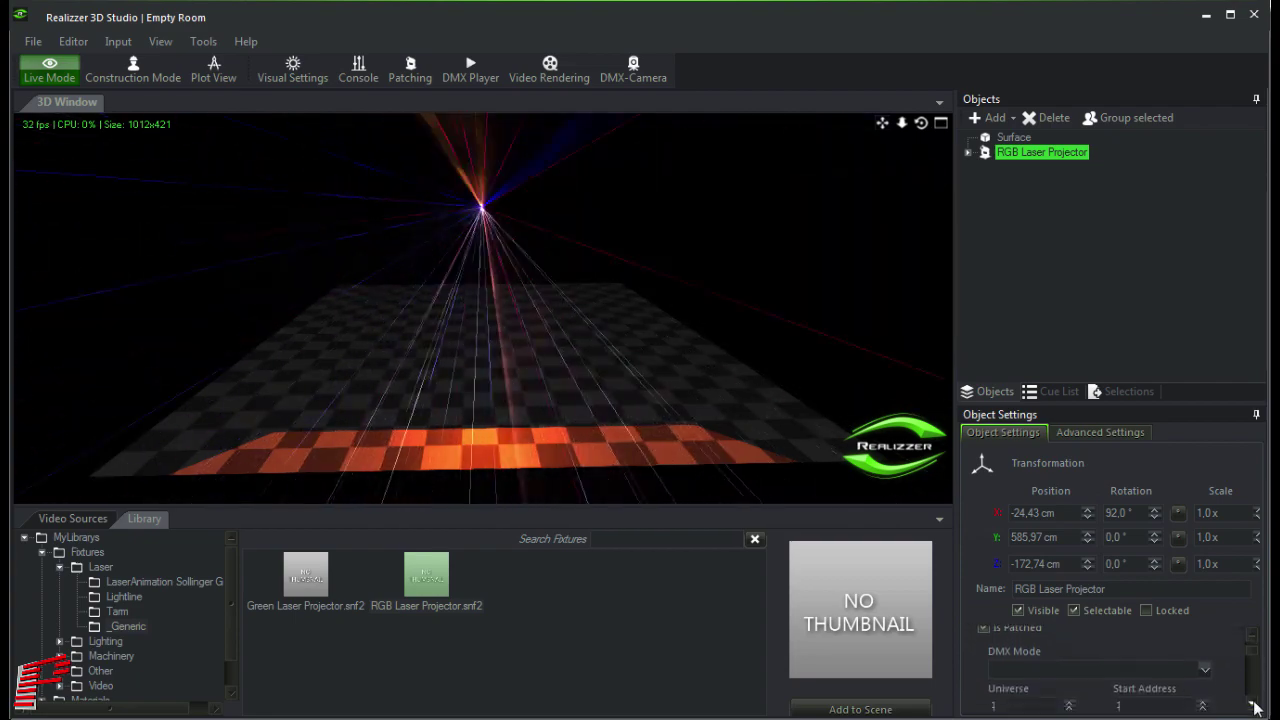
left_click(1255, 707)
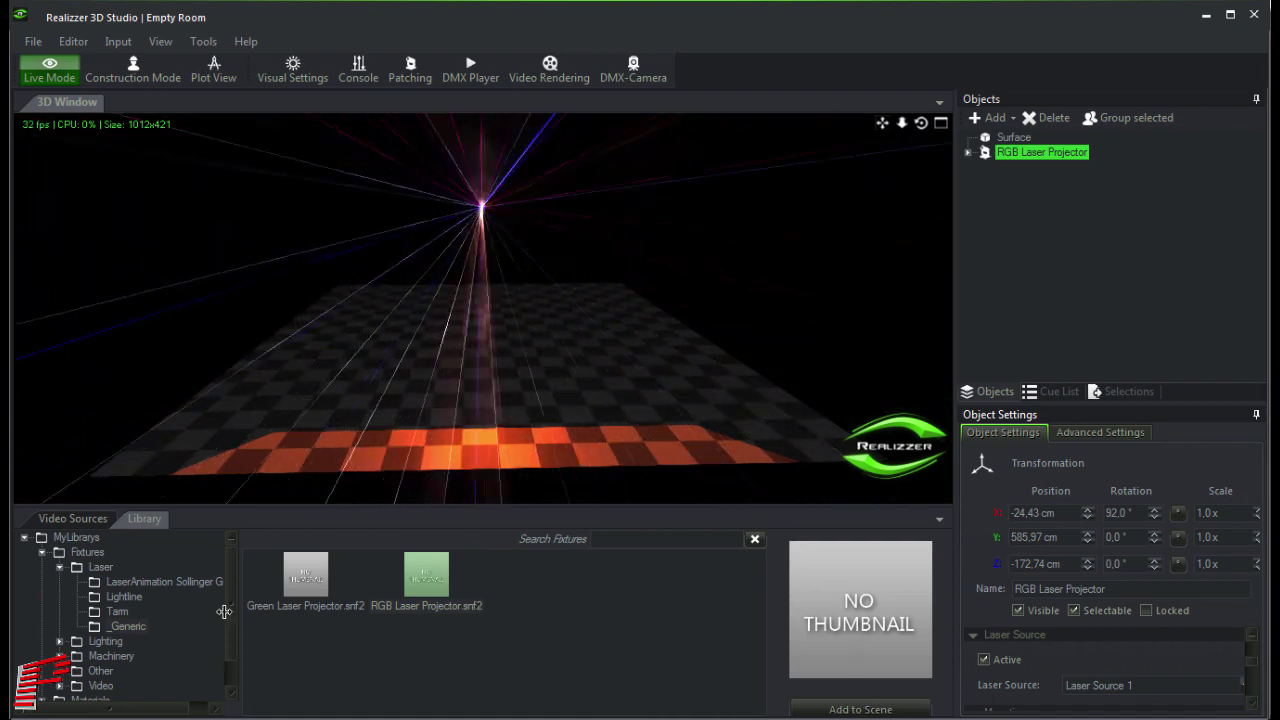
Place a new RGB Laser Projector at 568.72 cm height and duplicate it to the left
left_click(132, 627)
left_click(425, 590)
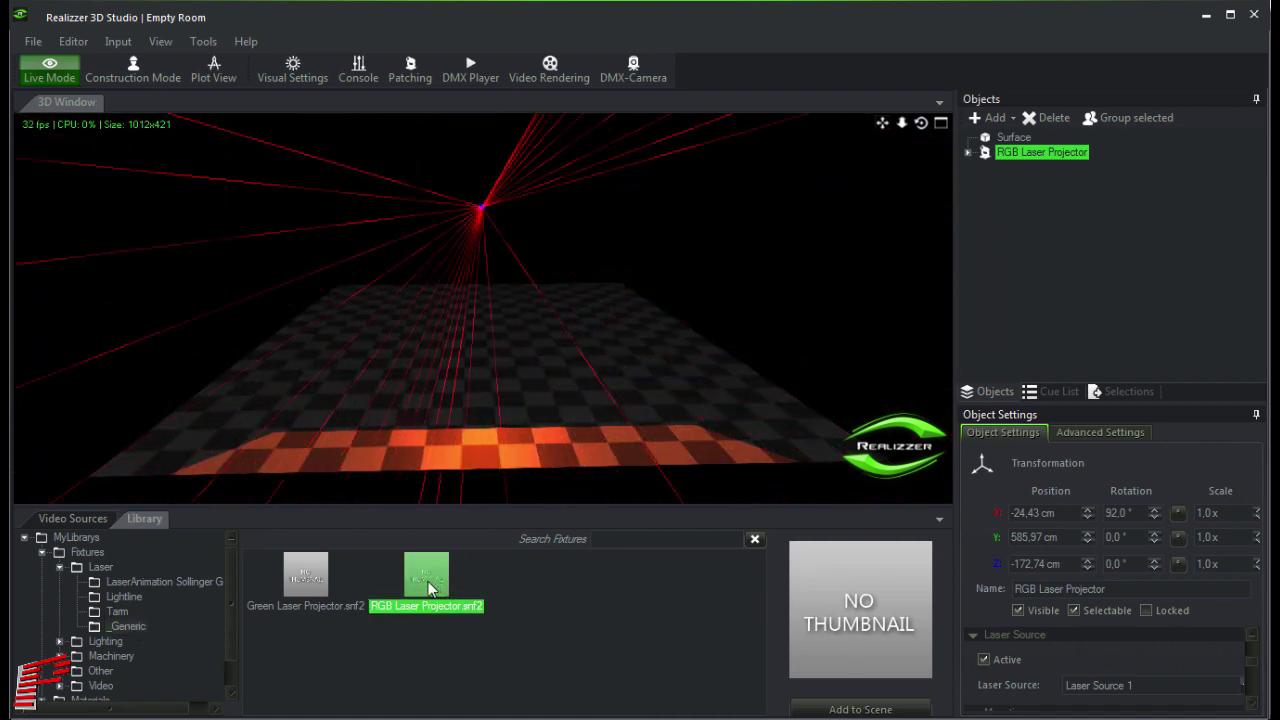
left_click_drag(425, 590, 612, 342)
left_click(702, 70)
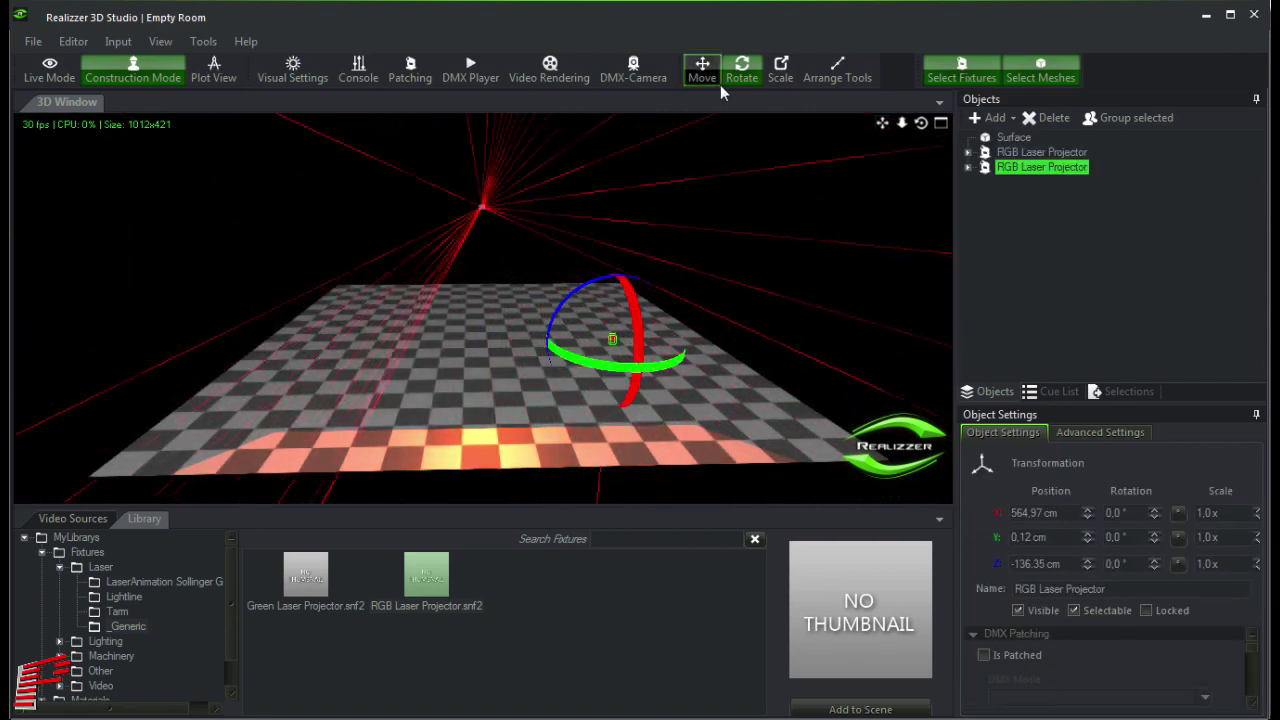
left_click_drag(622, 250, 624, 118)
left_click_drag(624, 210, 626, 220)
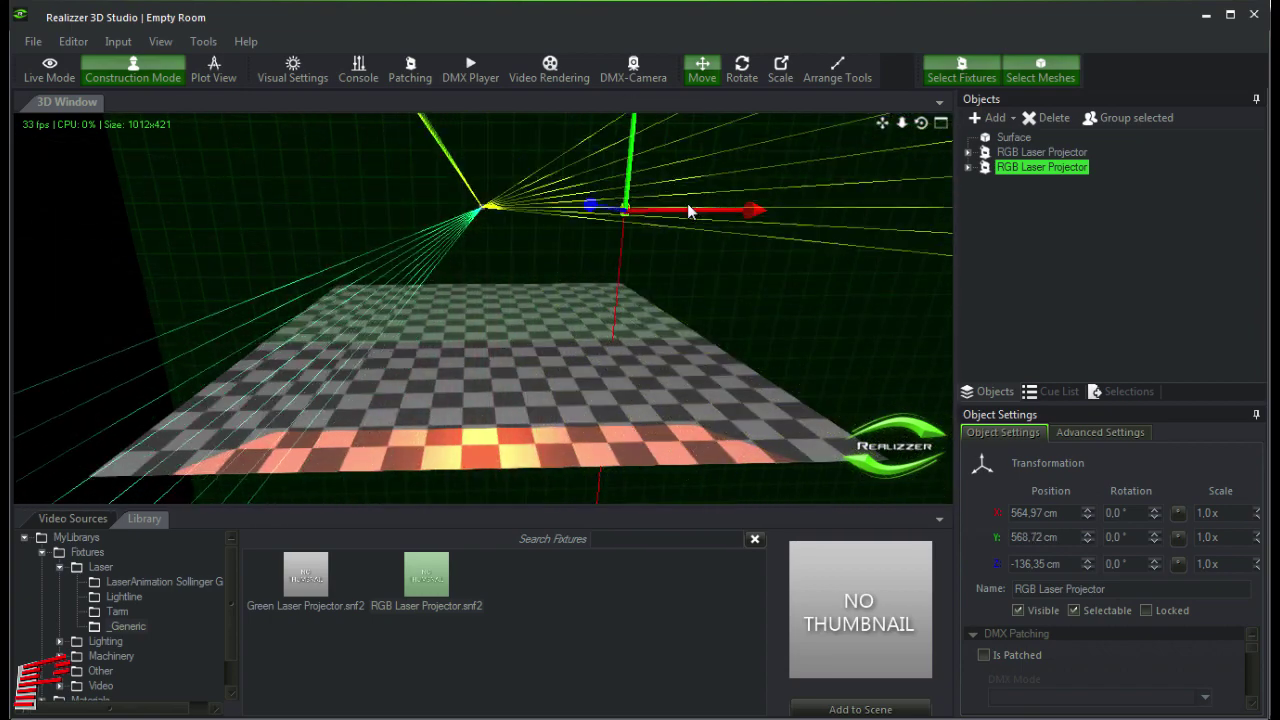
left_click_drag(688, 211, 410, 211, "shift")
left_click(624, 210)
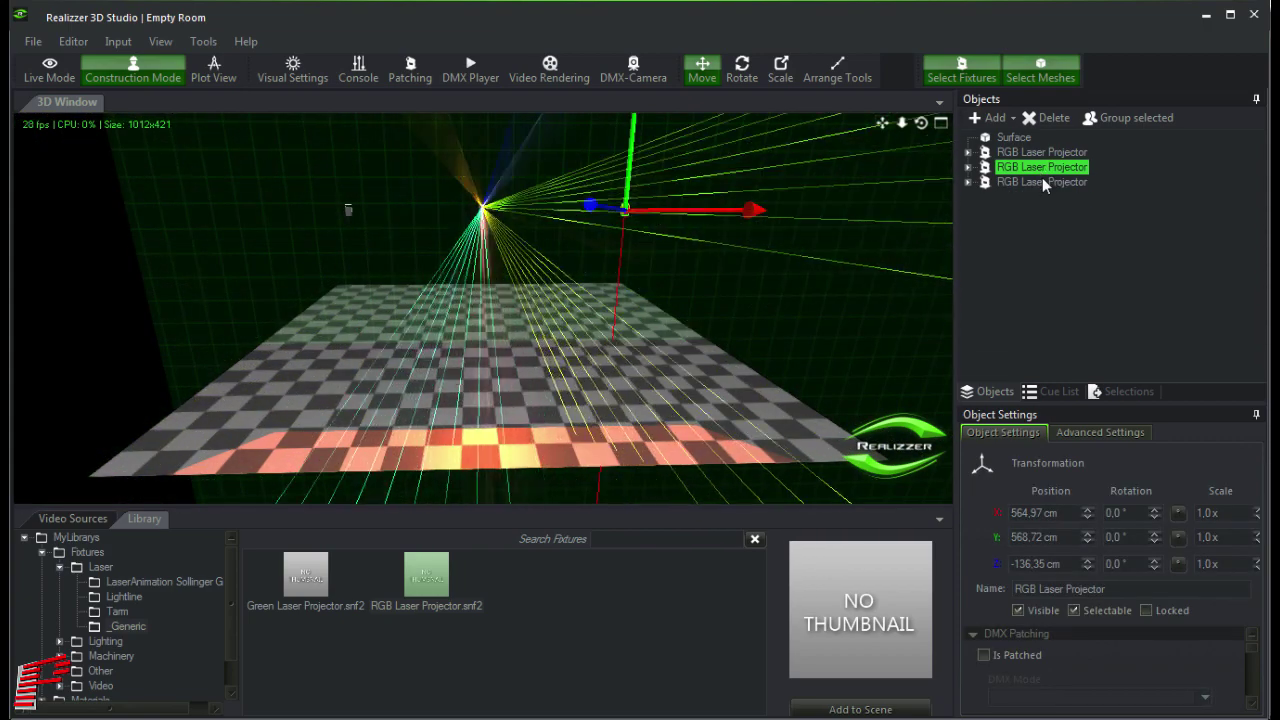
Tick Is Patched and tilt each of the two new side projectors
left_click(984, 655)
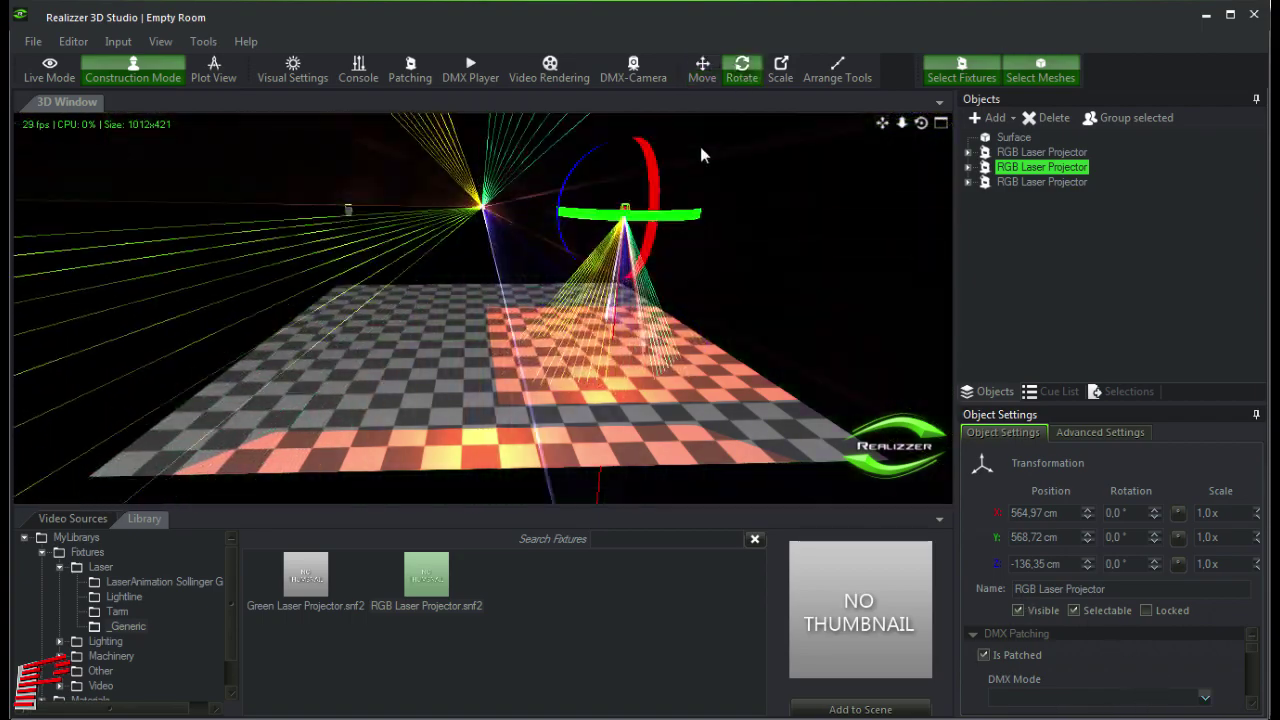
left_click_drag(654, 180, 645, 325)
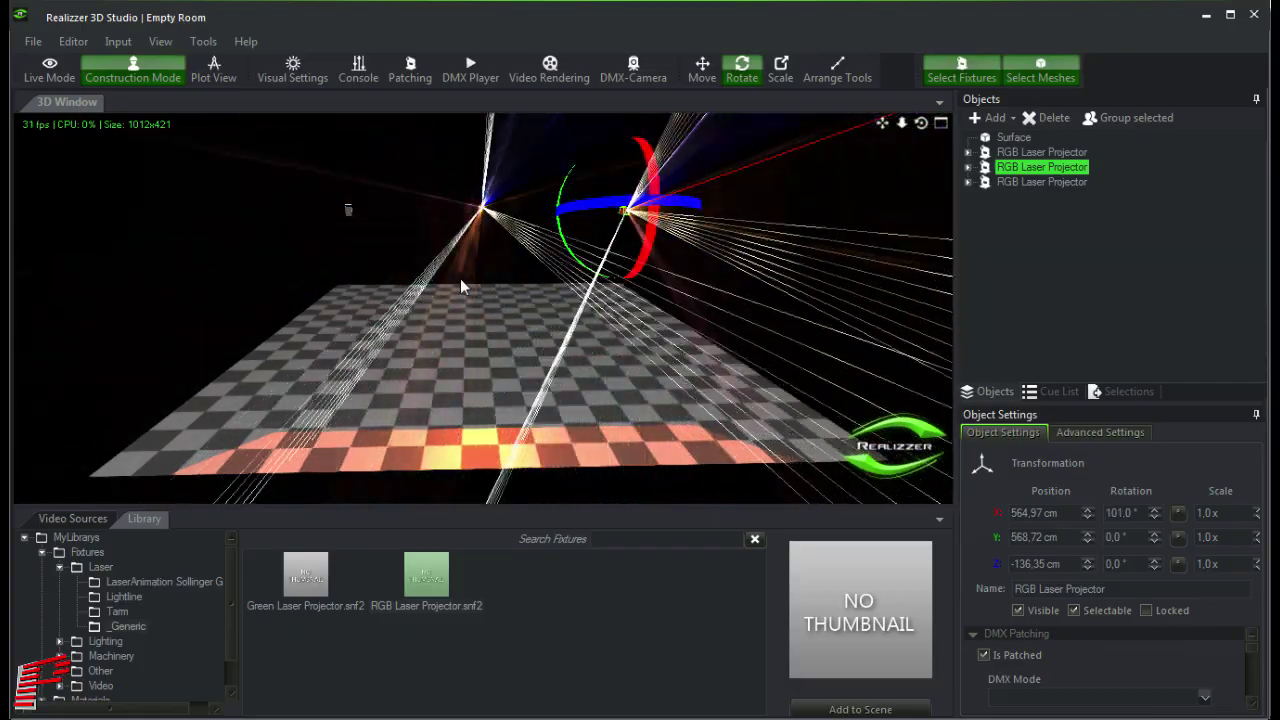
left_click(349, 208)
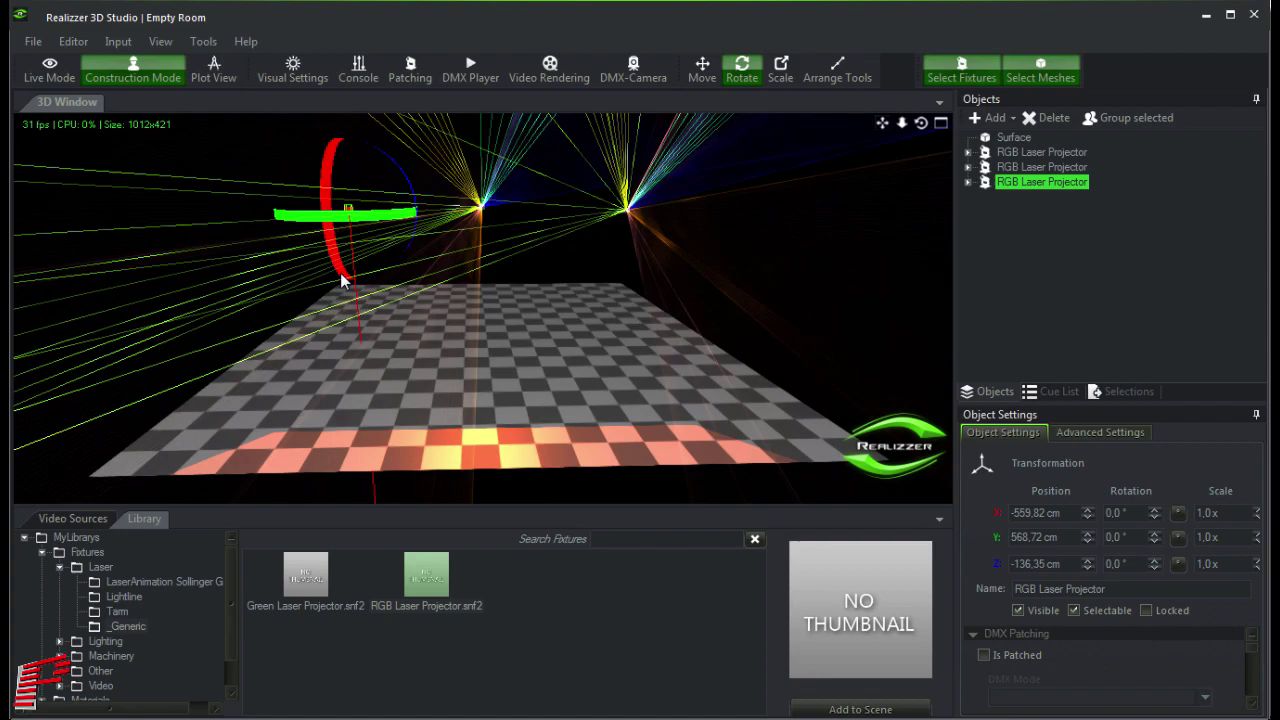
left_click_drag(341, 281, 341, 308)
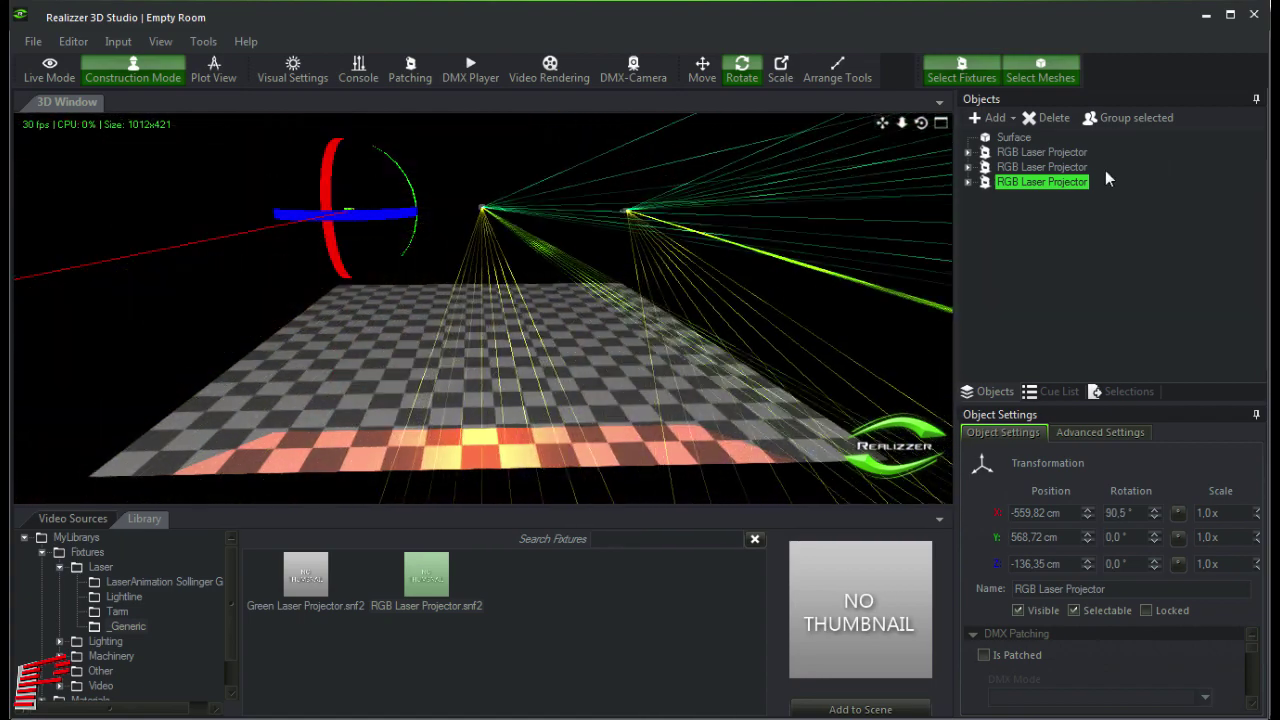
left_click(984, 655)
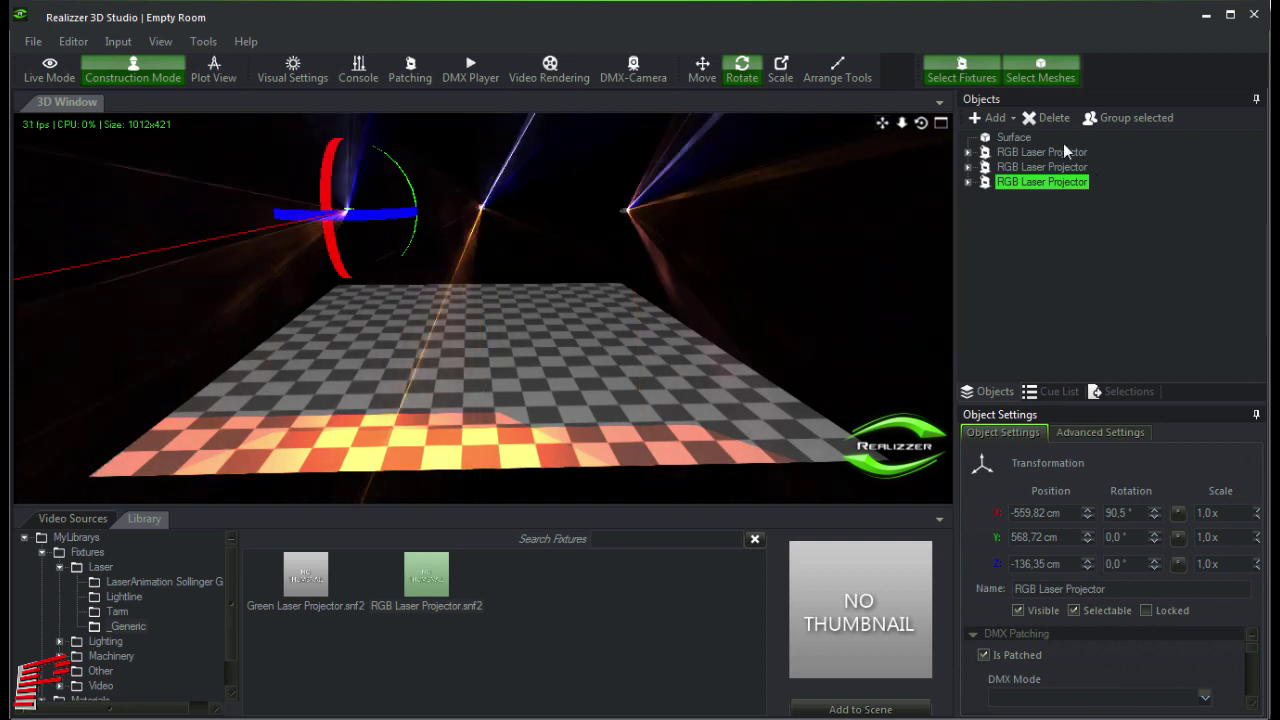
Select both side projectors and set their Laser Source to Laser Source 2
left_click(1041, 167)
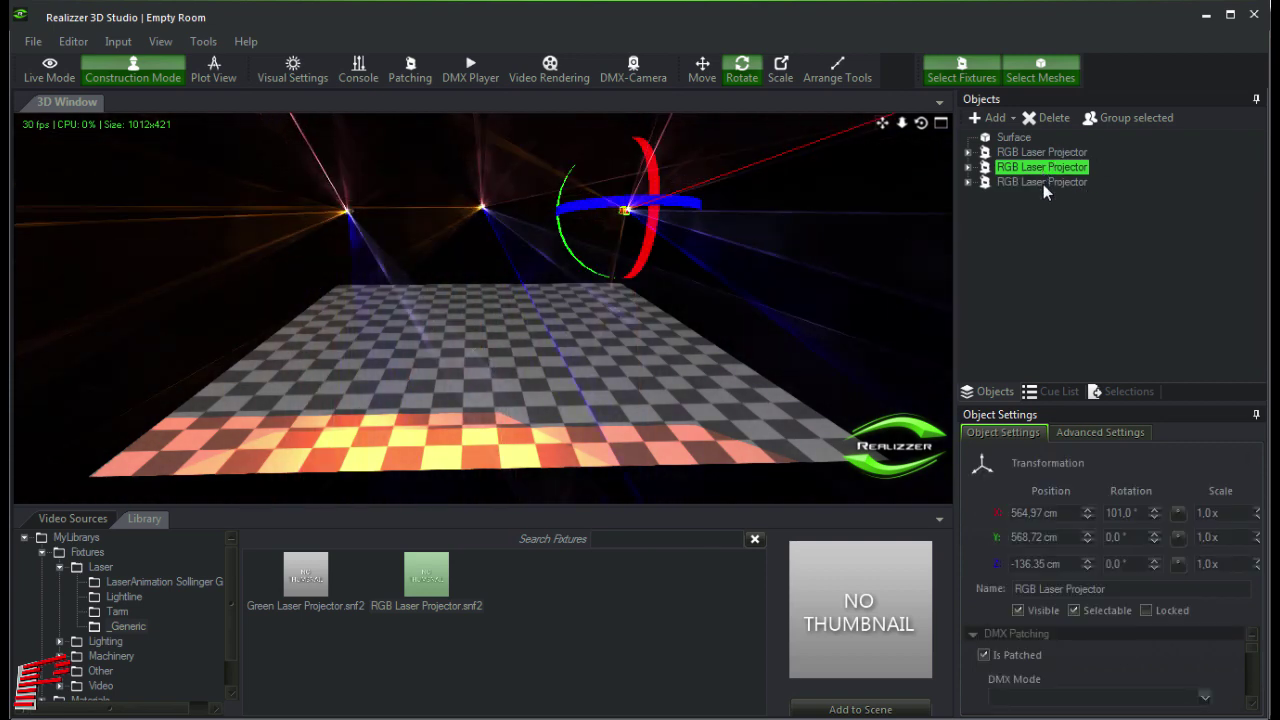
left_click(1043, 182, "ctrl")
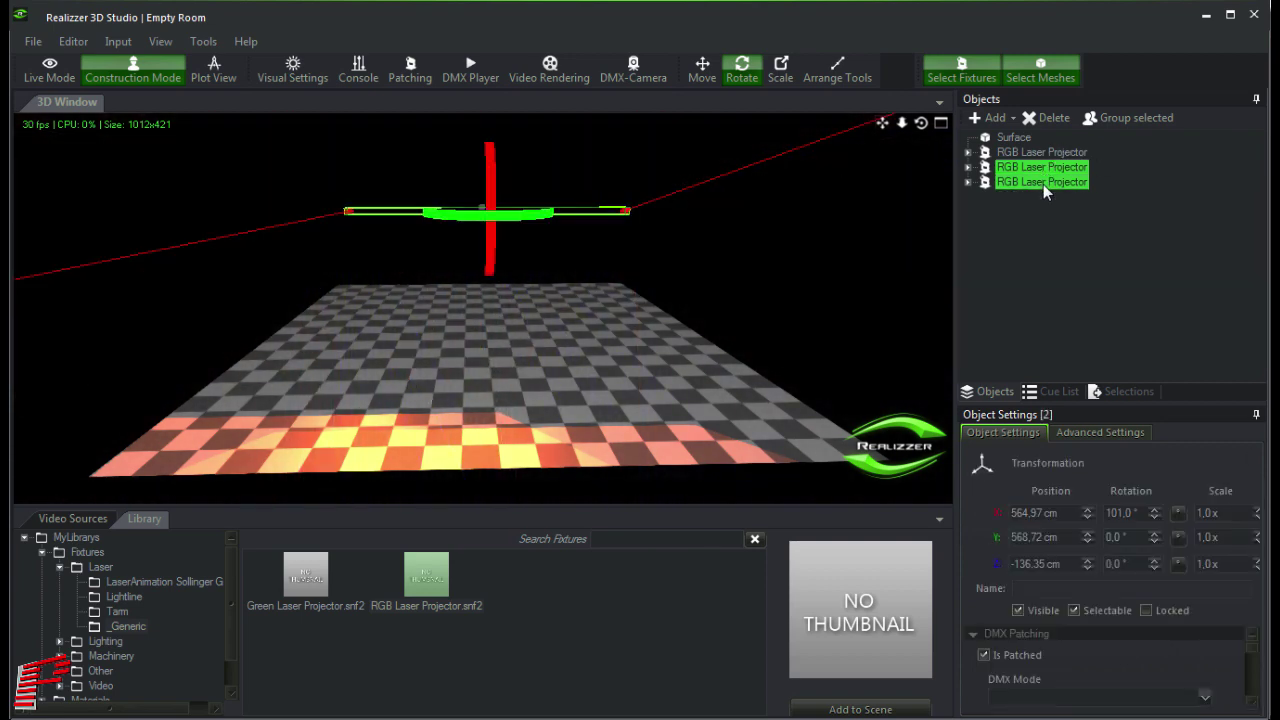
left_click(1252, 703)
left_click(1252, 703)
left_click(1252, 703)
left_click(1252, 703)
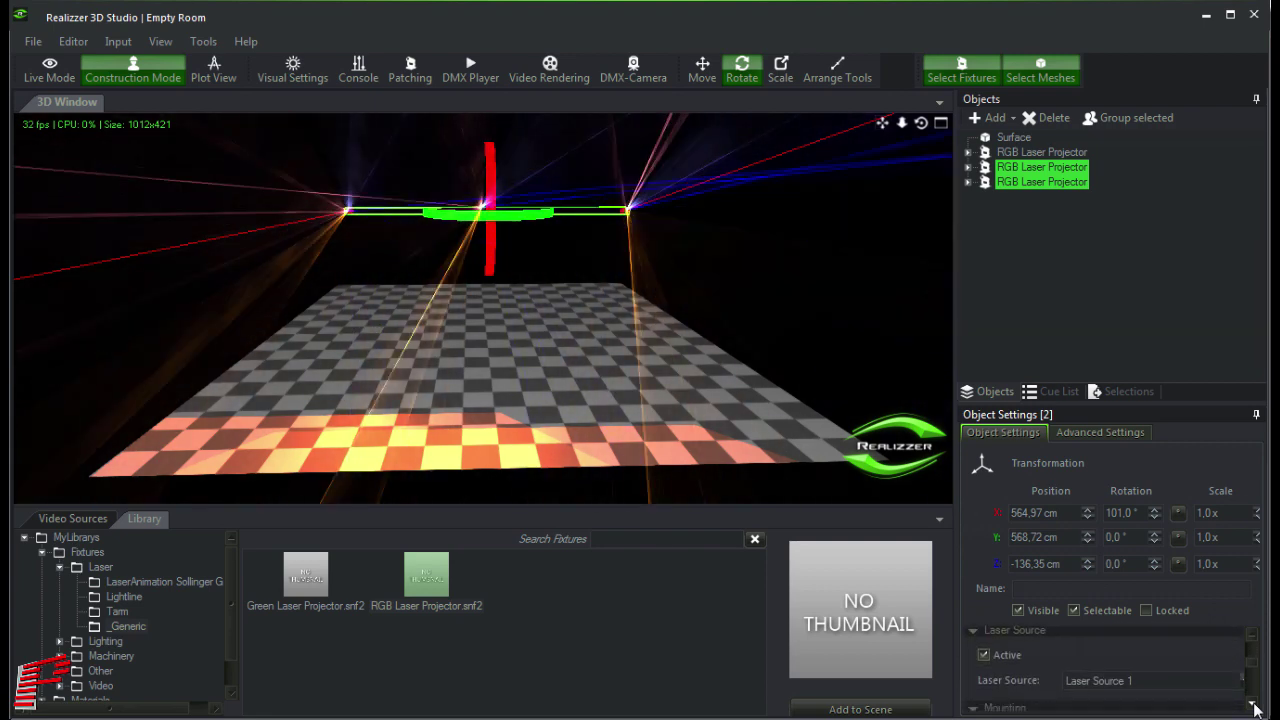
left_click(1150, 666)
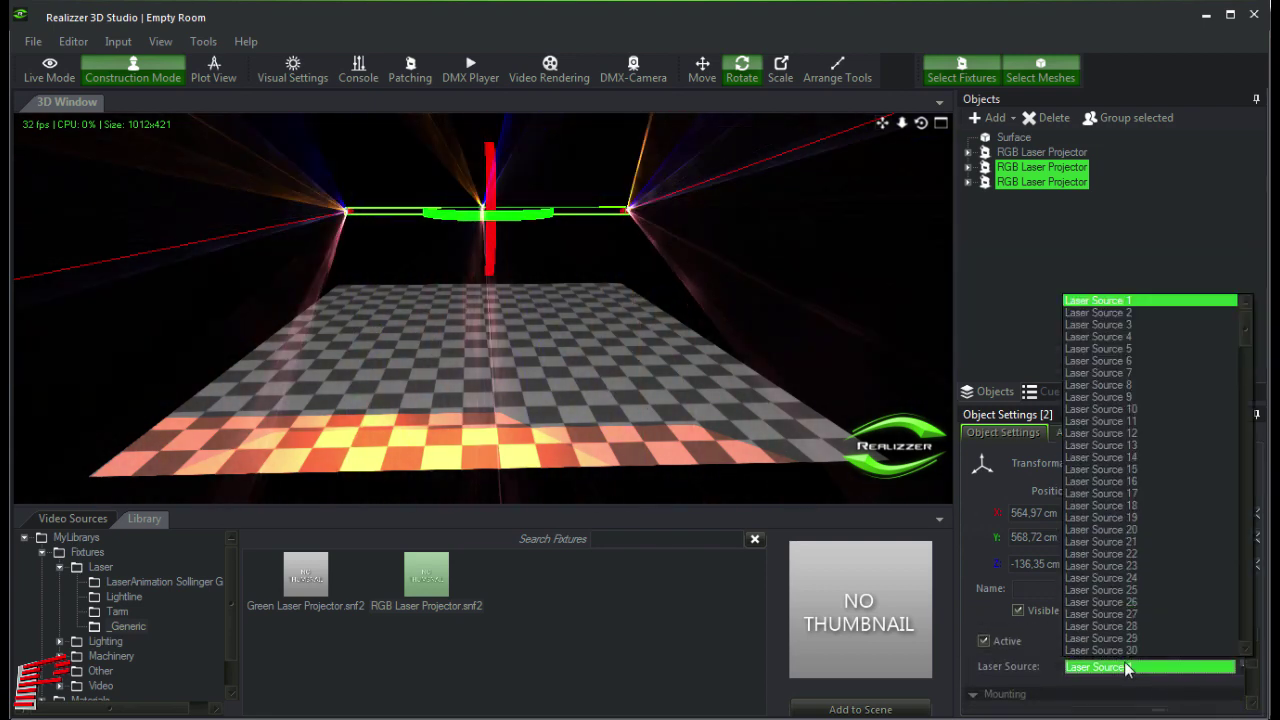
left_click(1134, 313)
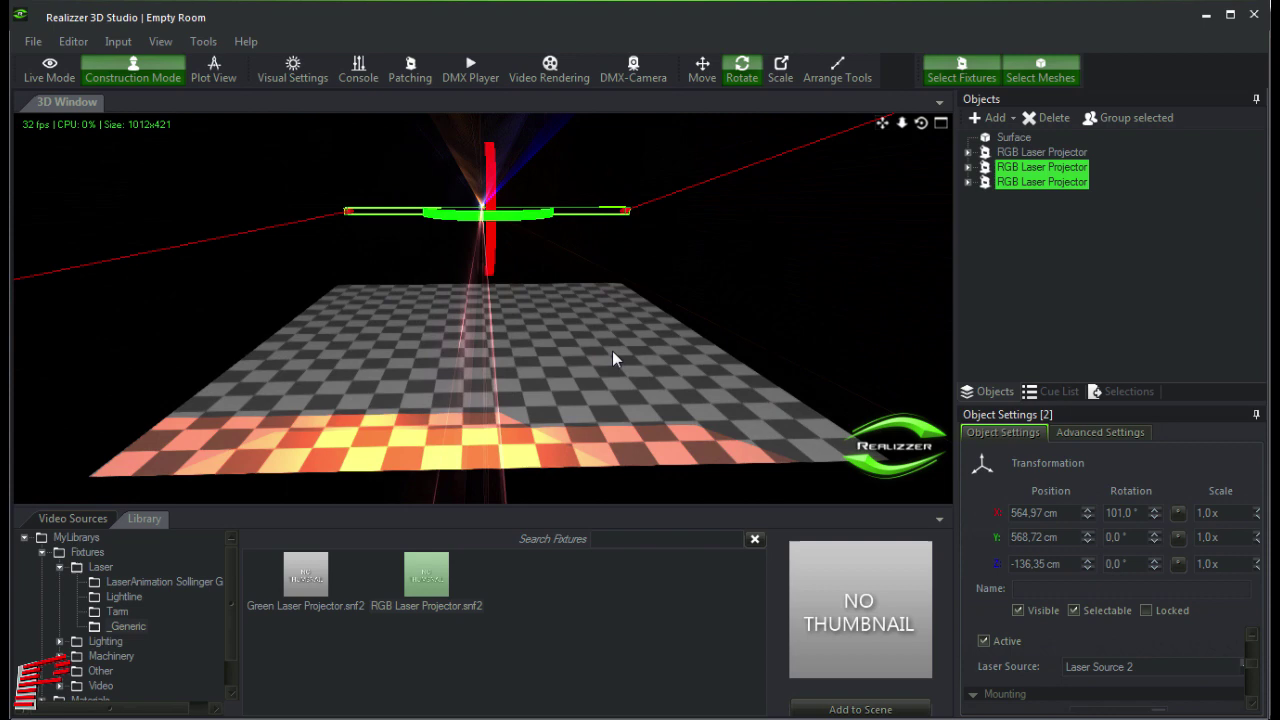
Stop playback and route Track 1 to the Main Graphics projection zone
left_click(39, 78)
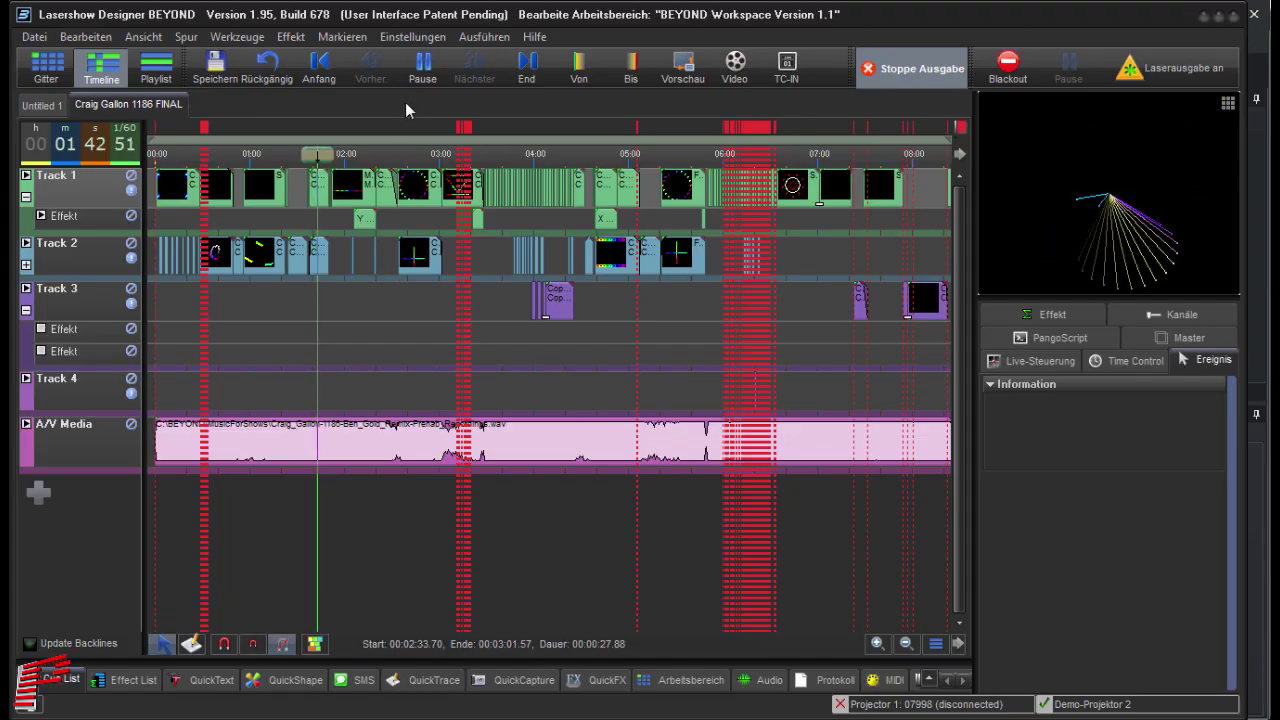
left_click(423, 62)
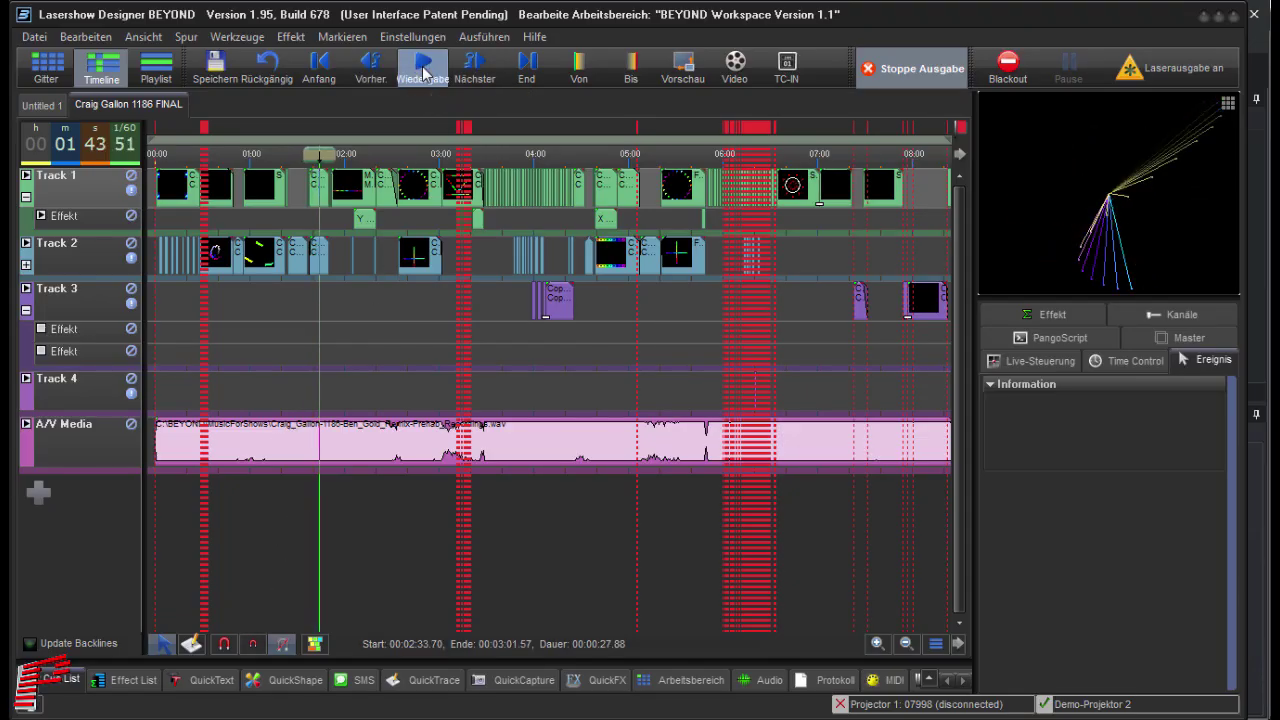
right_click(97, 194)
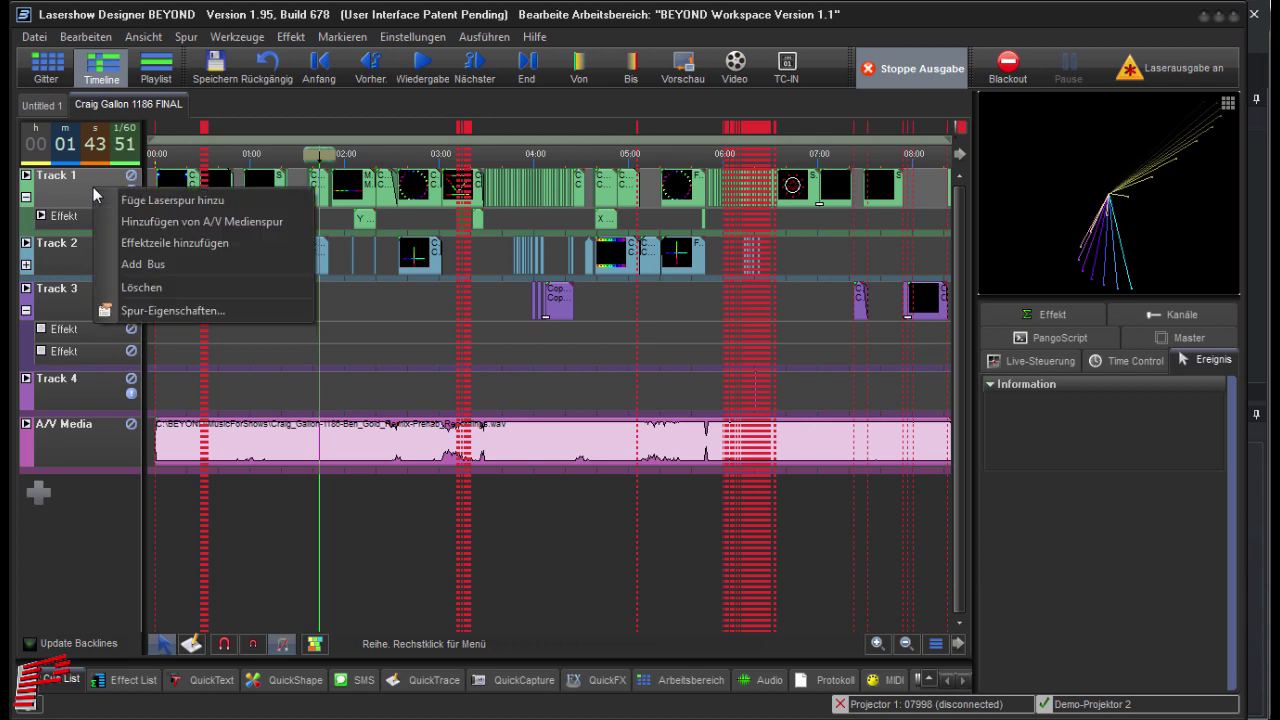
left_click(165, 310)
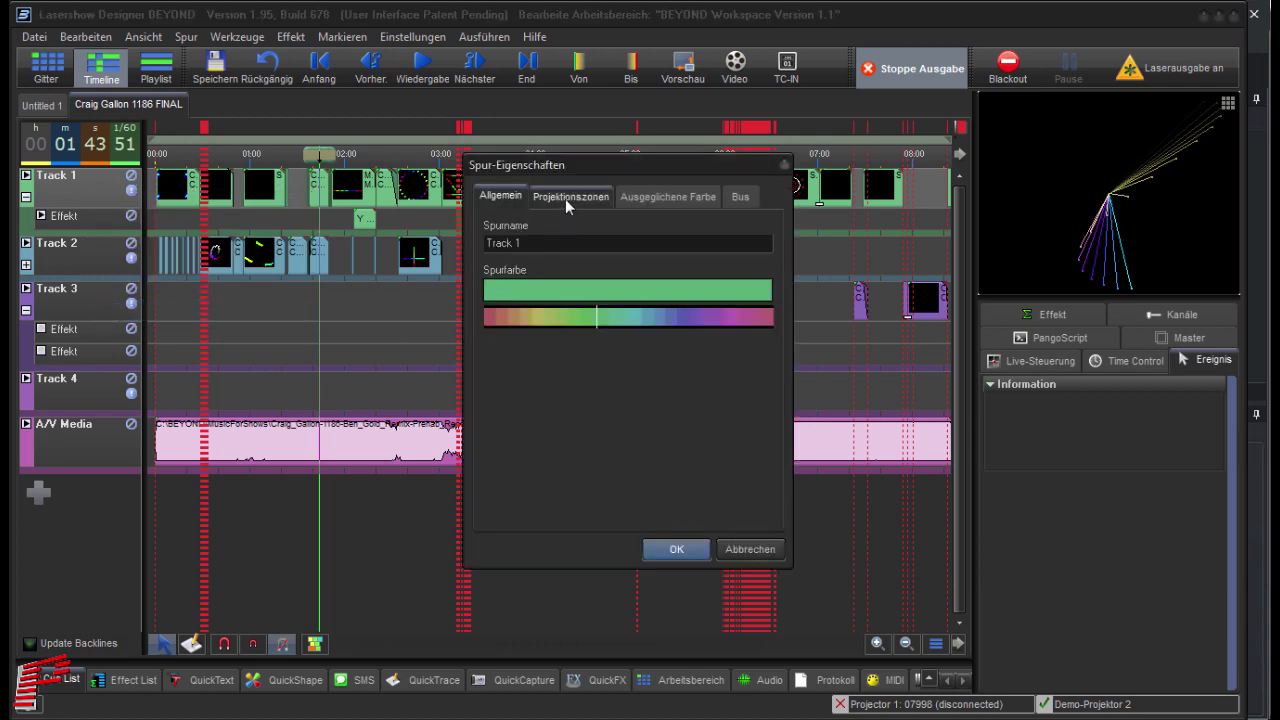
left_click(569, 200)
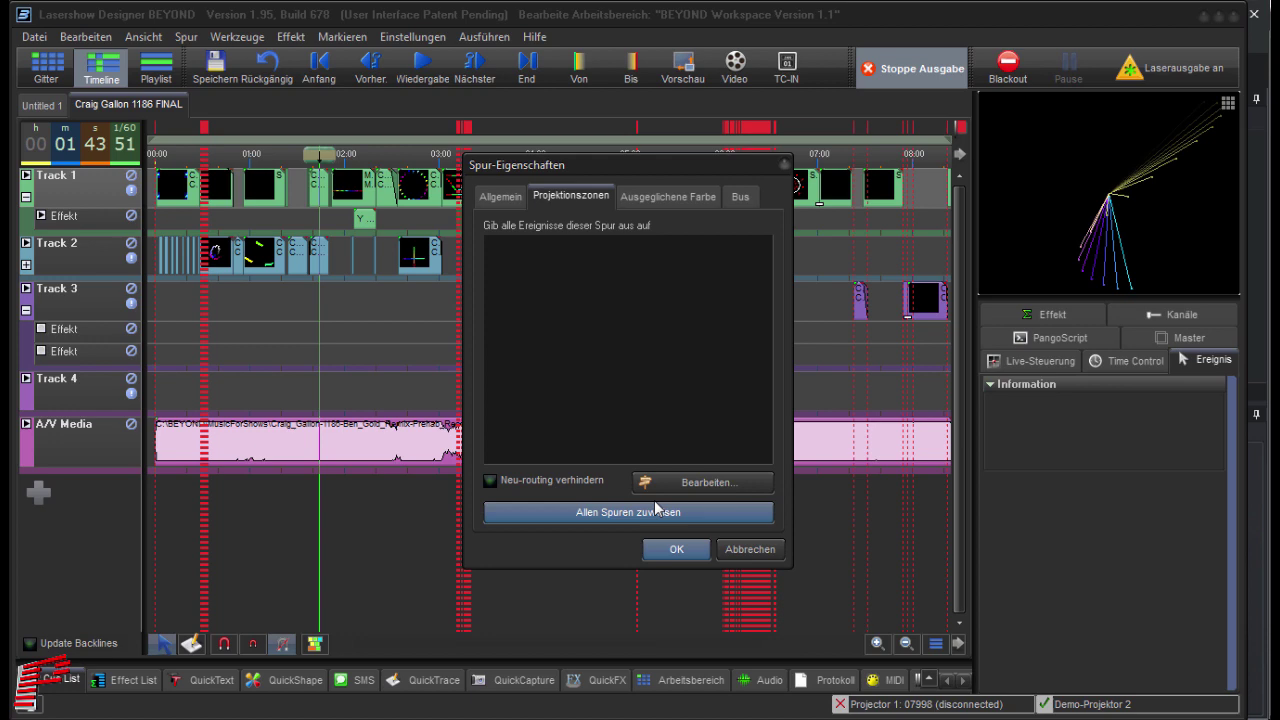
left_click(671, 481)
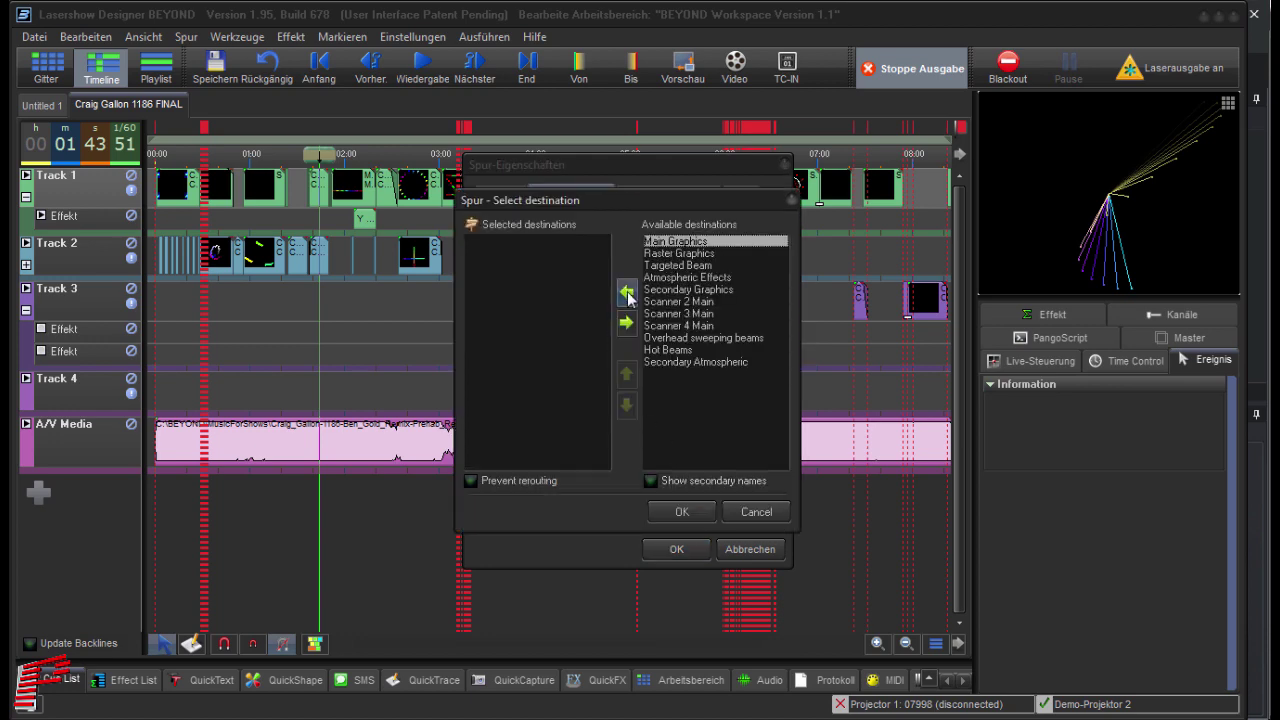
left_click(627, 293)
left_click(680, 512)
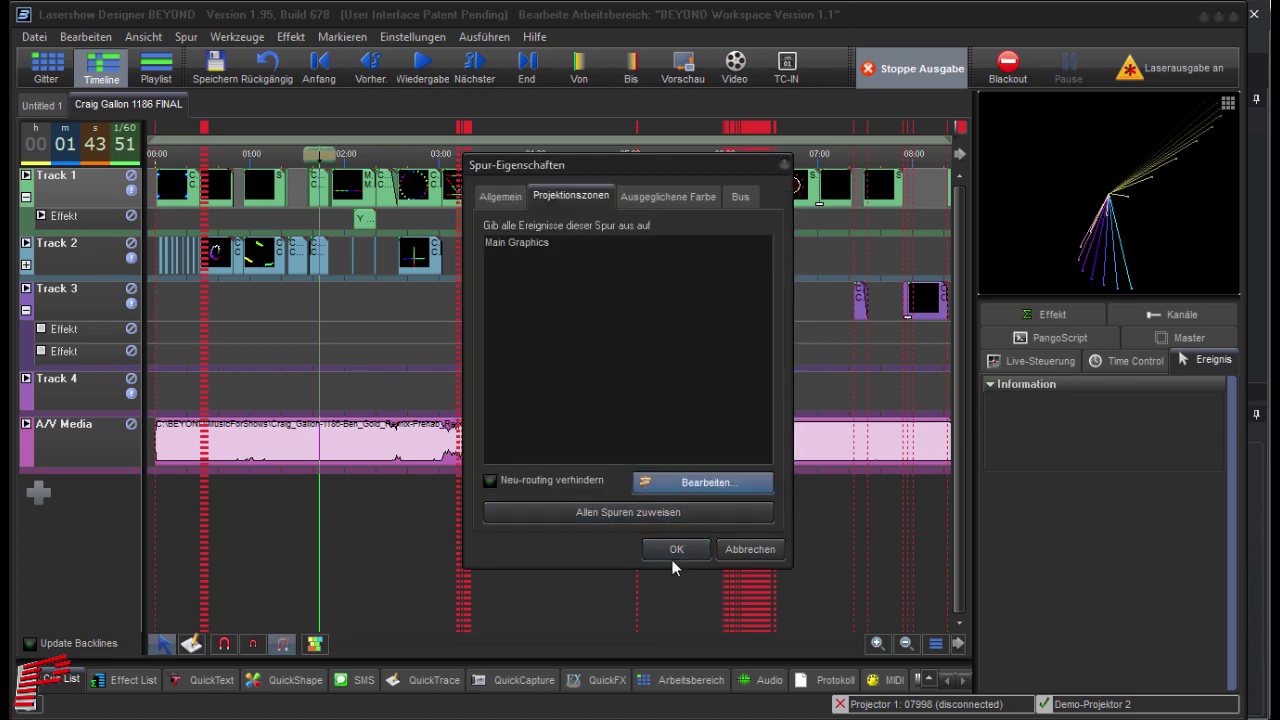
left_click(673, 552)
Route Track 2 to the Scanner 2 Main projection zone
right_click(97, 264)
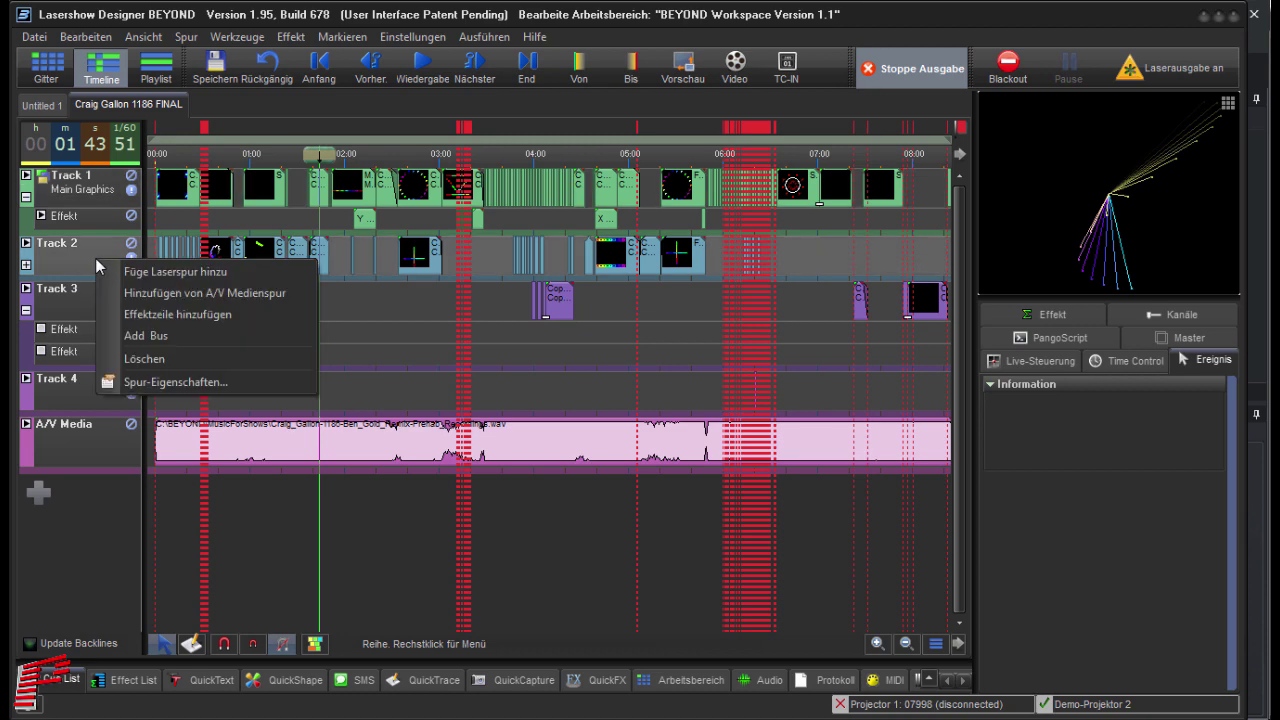
left_click(175, 381)
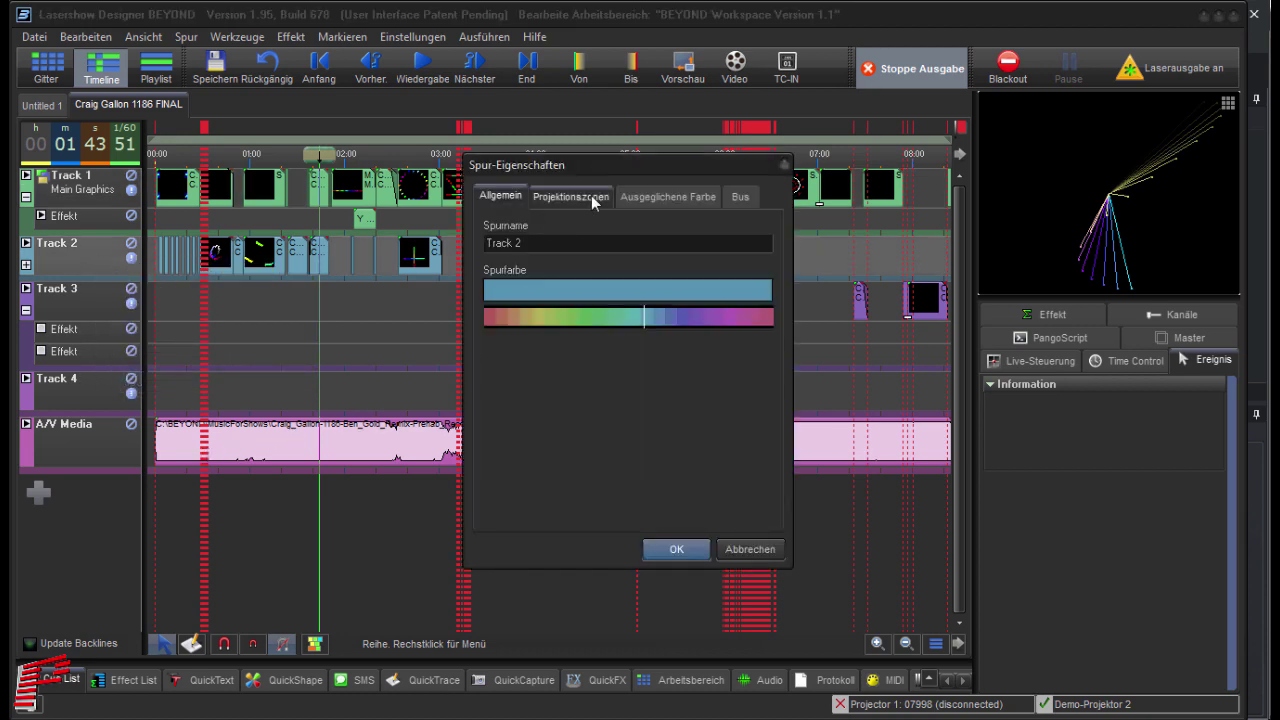
left_click(593, 199)
left_click(660, 480)
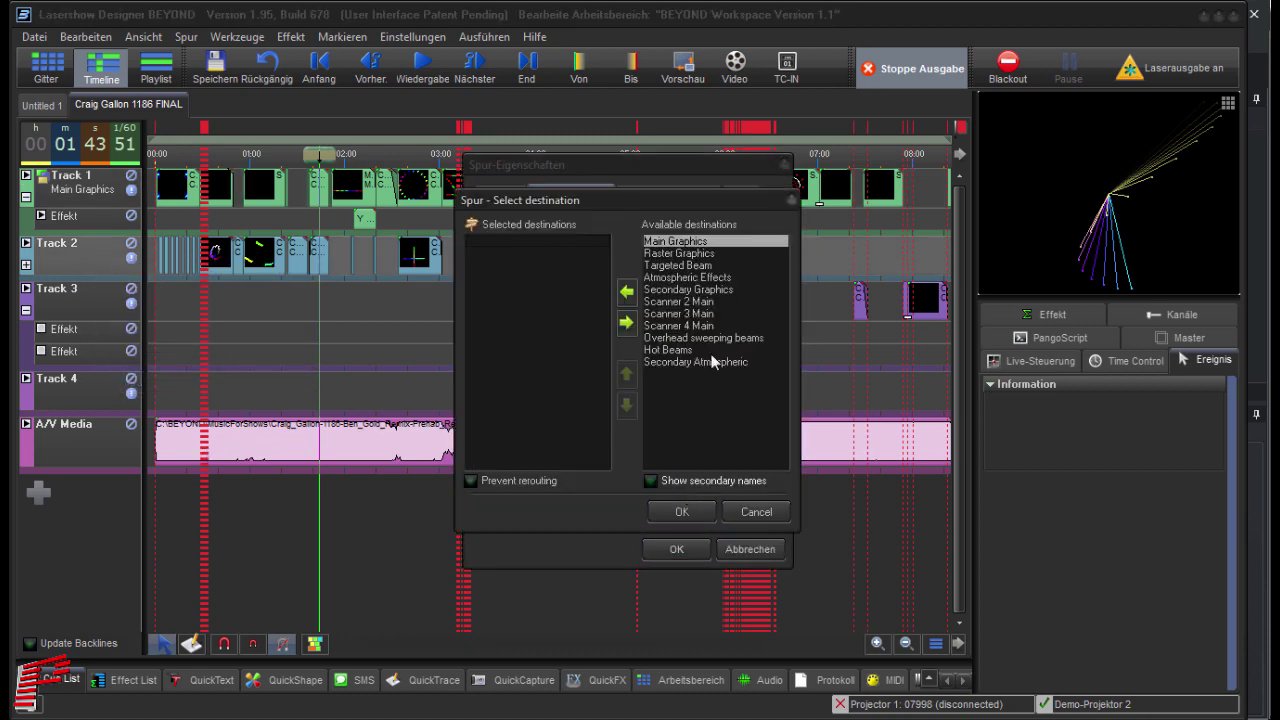
left_click(670, 302)
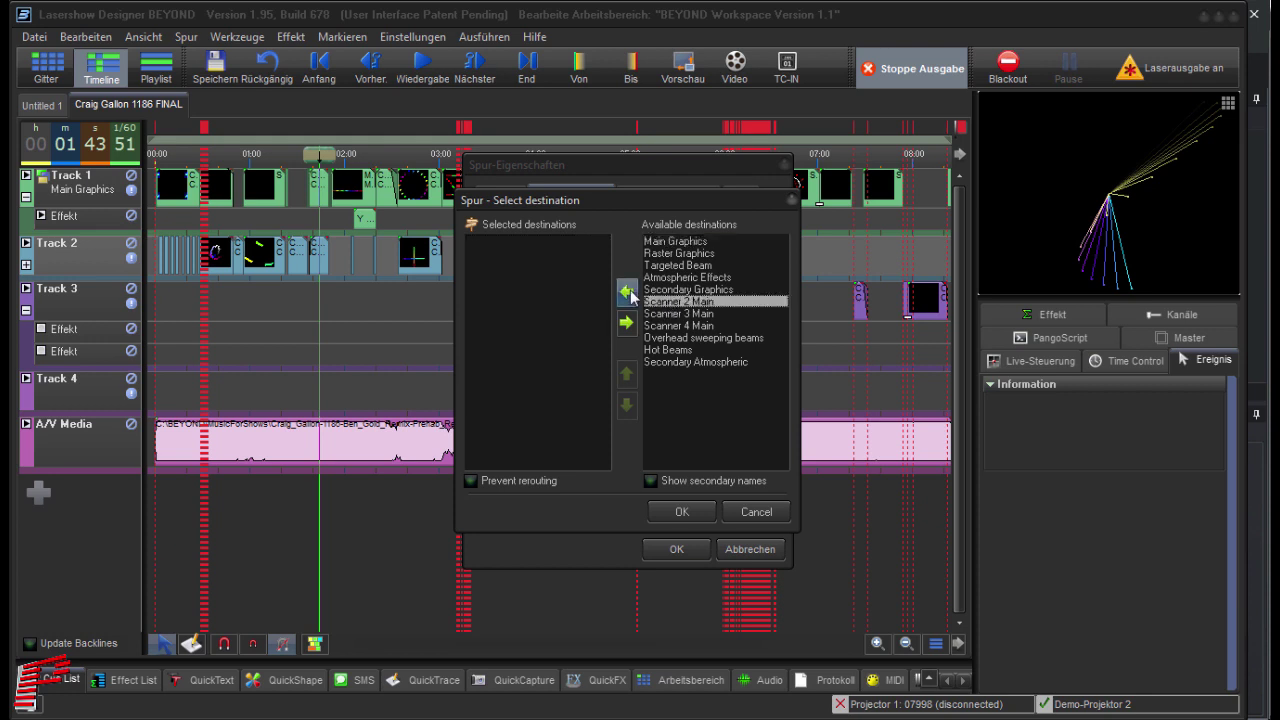
left_click(627, 292)
left_click(681, 512)
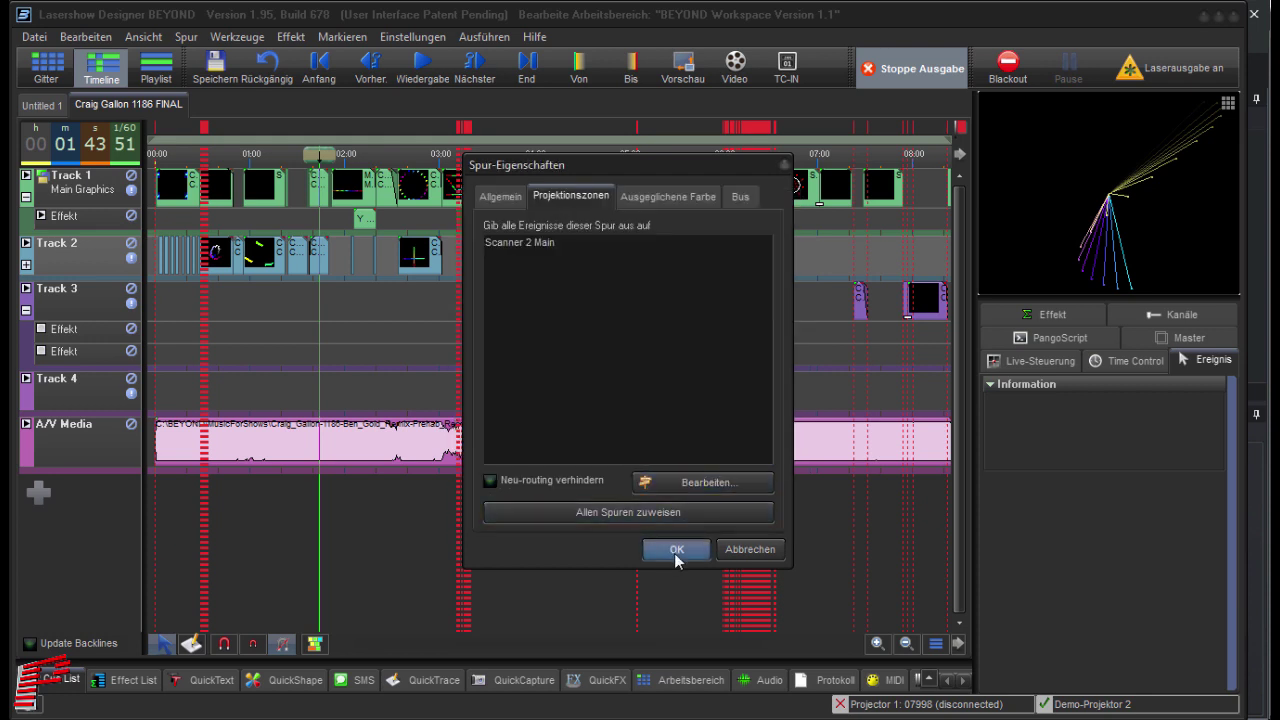
left_click(676, 551)
Route Track 3 to the Scanner 2 Main projection zone as well
right_click(87, 304)
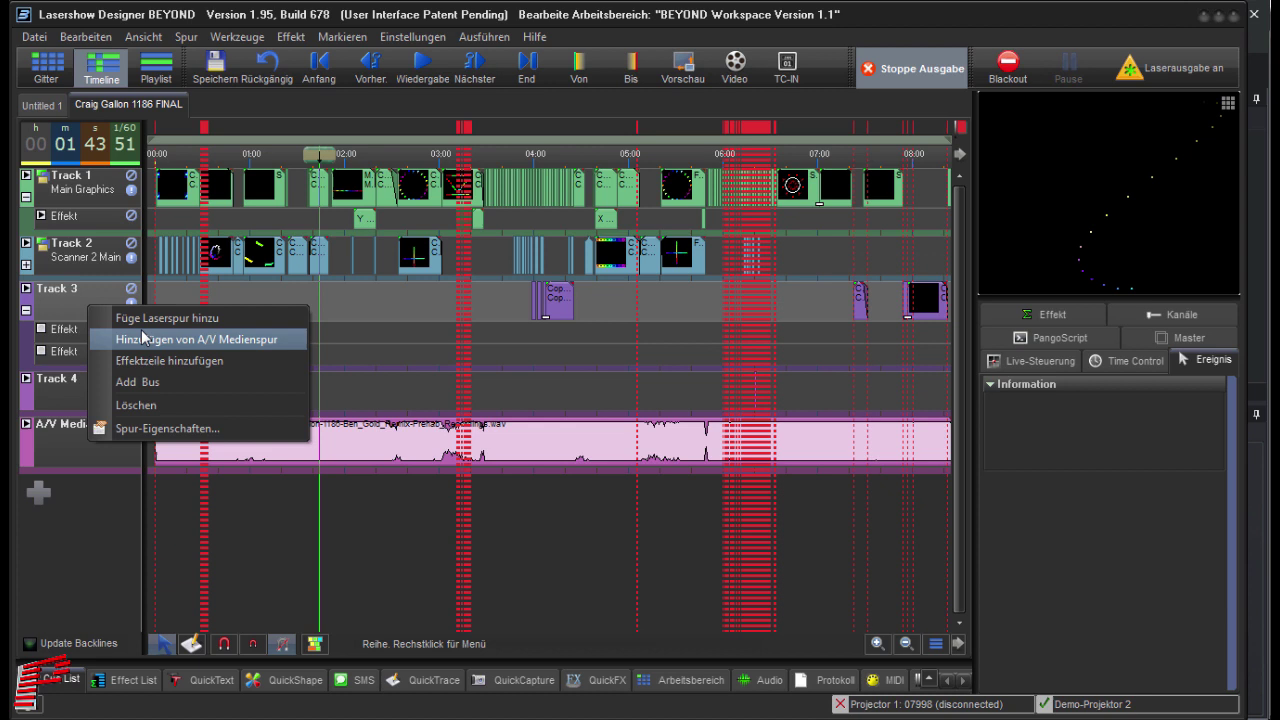
left_click(141, 431)
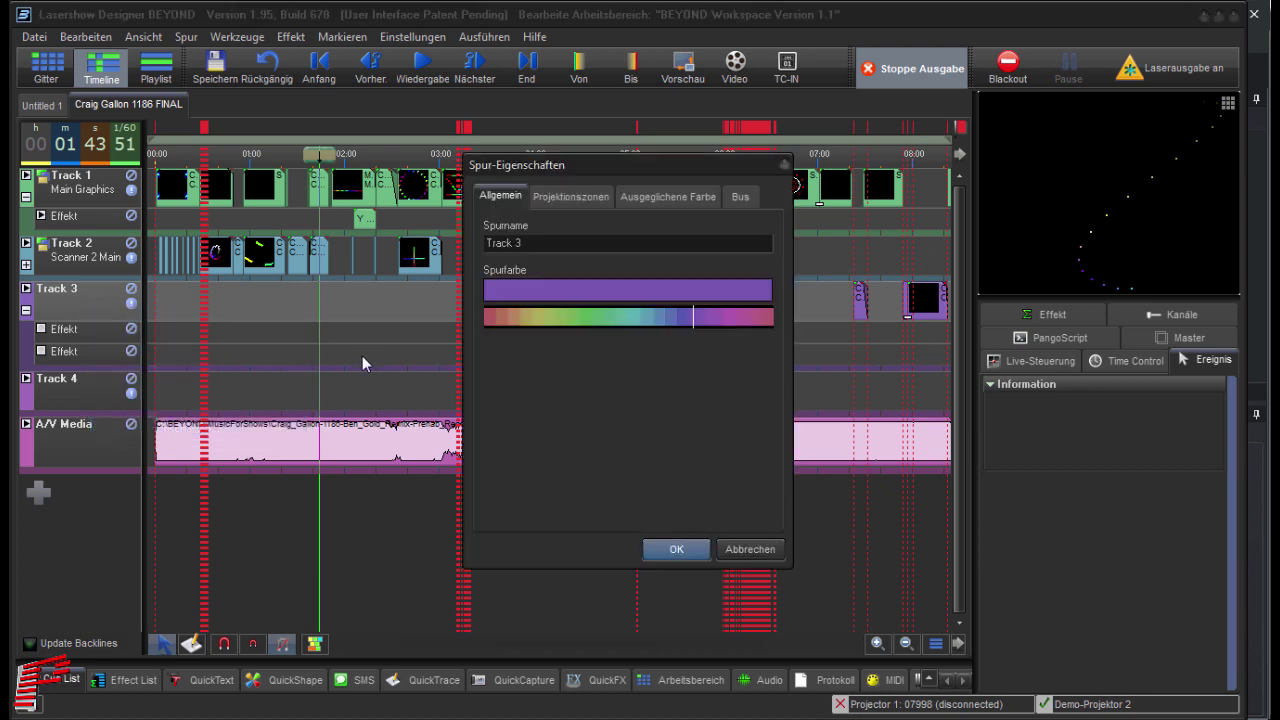
left_click(568, 196)
left_click(651, 481)
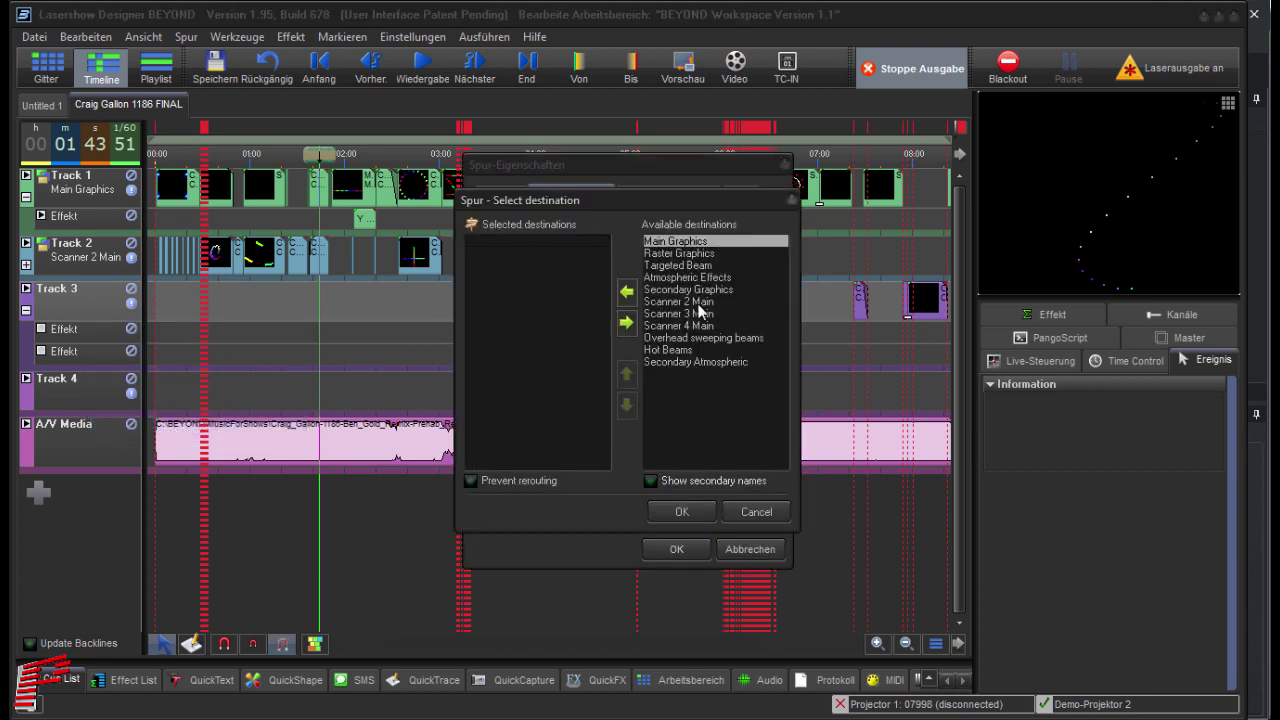
left_click(689, 302)
left_click(626, 292)
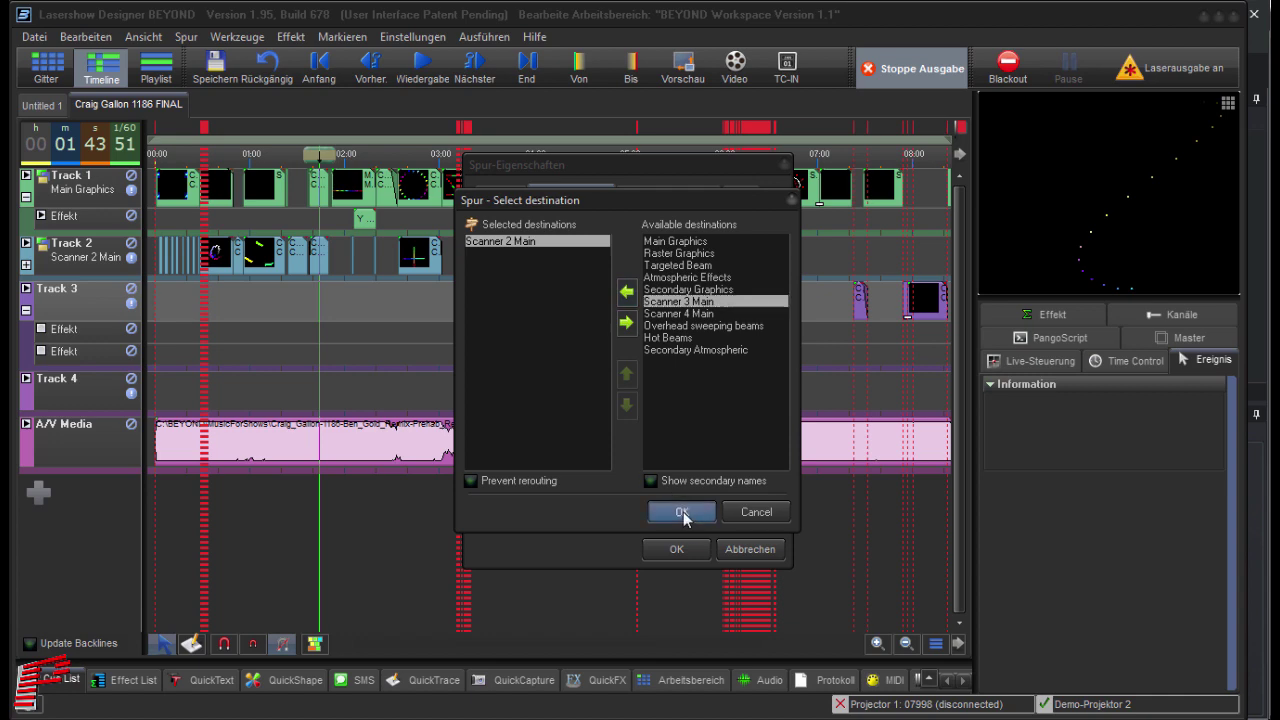
left_click(682, 511)
left_click(676, 549)
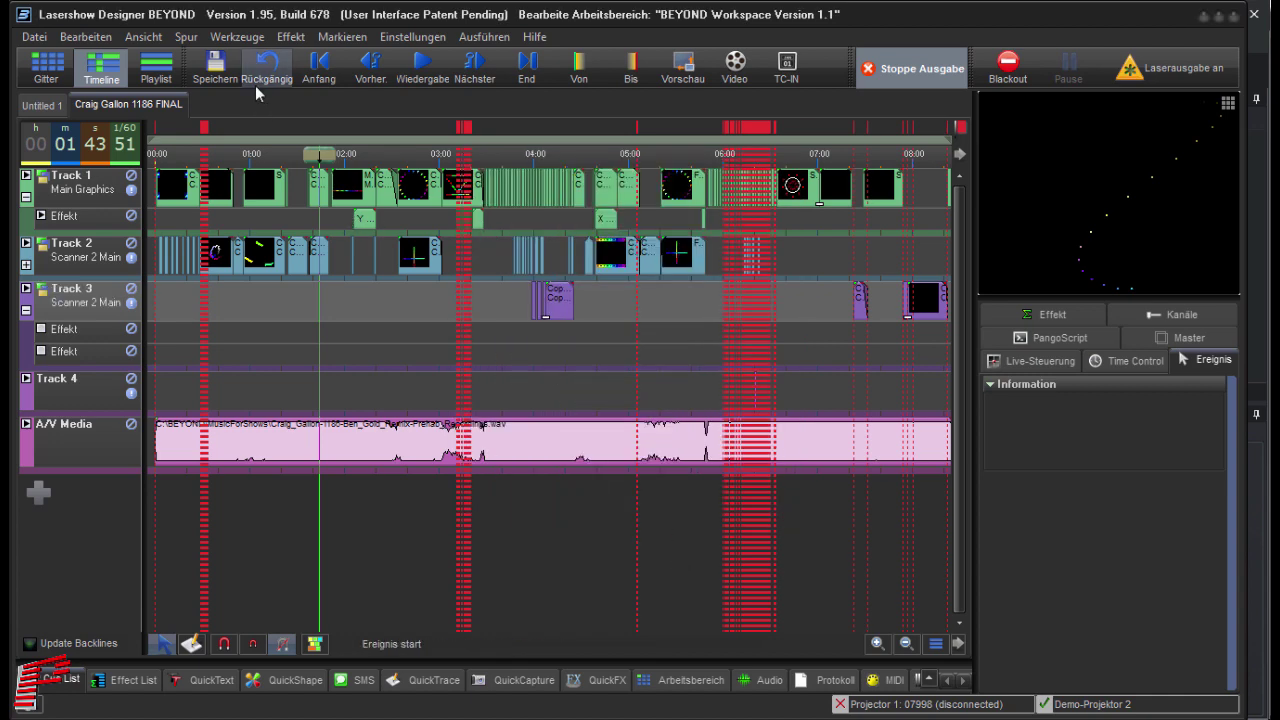
Set Scanner 2 Main's Fixture Nummer to 2 on the Erweitert tab of Projektionszonen
left_click(397, 40)
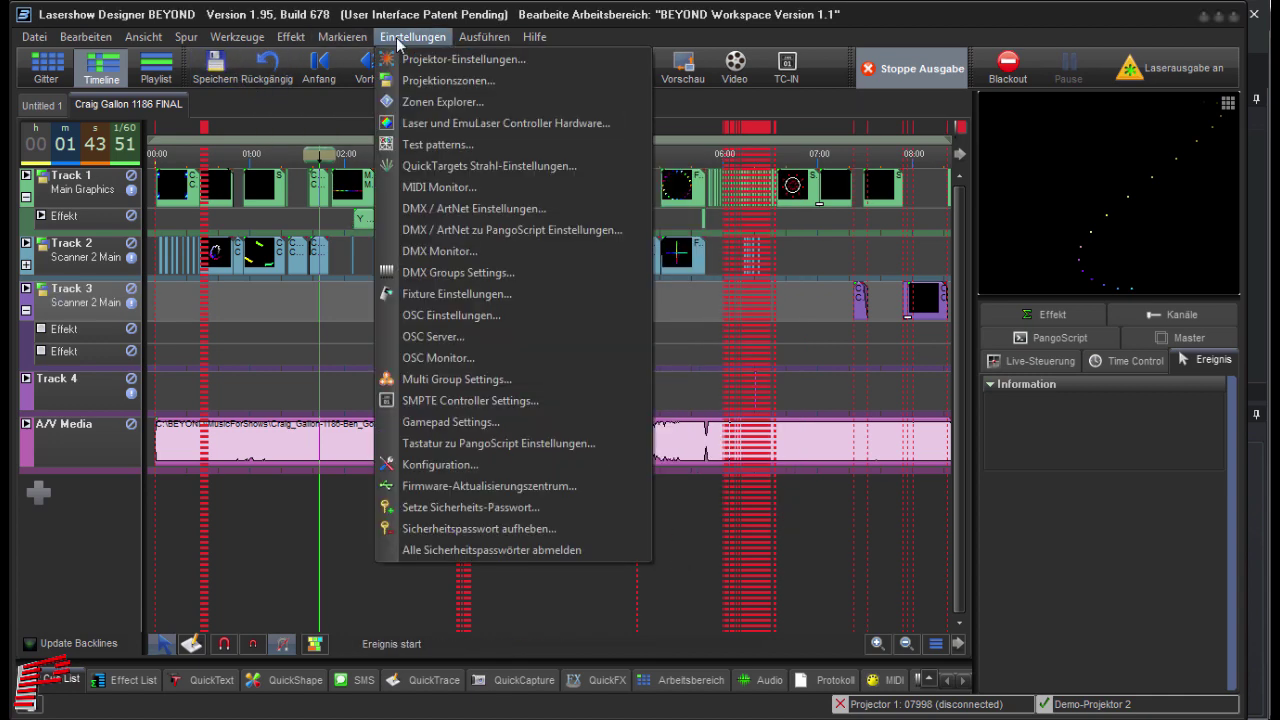
left_click(413, 80)
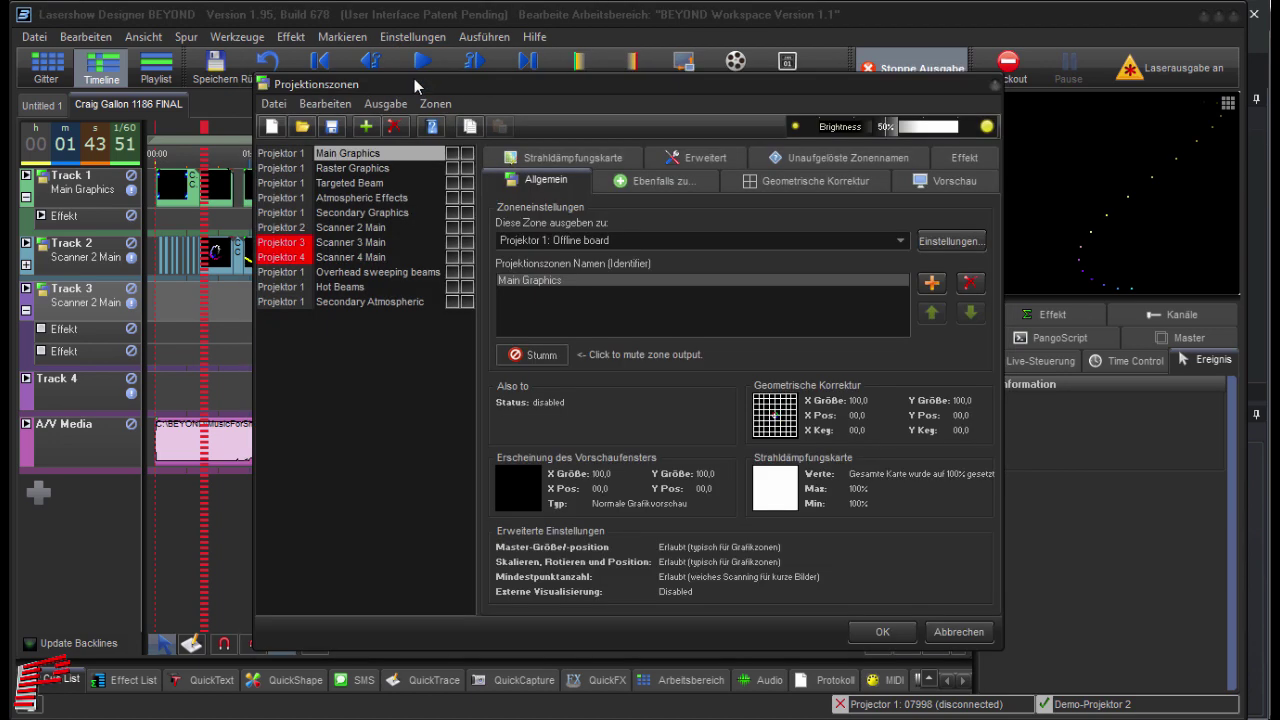
left_click(344, 232)
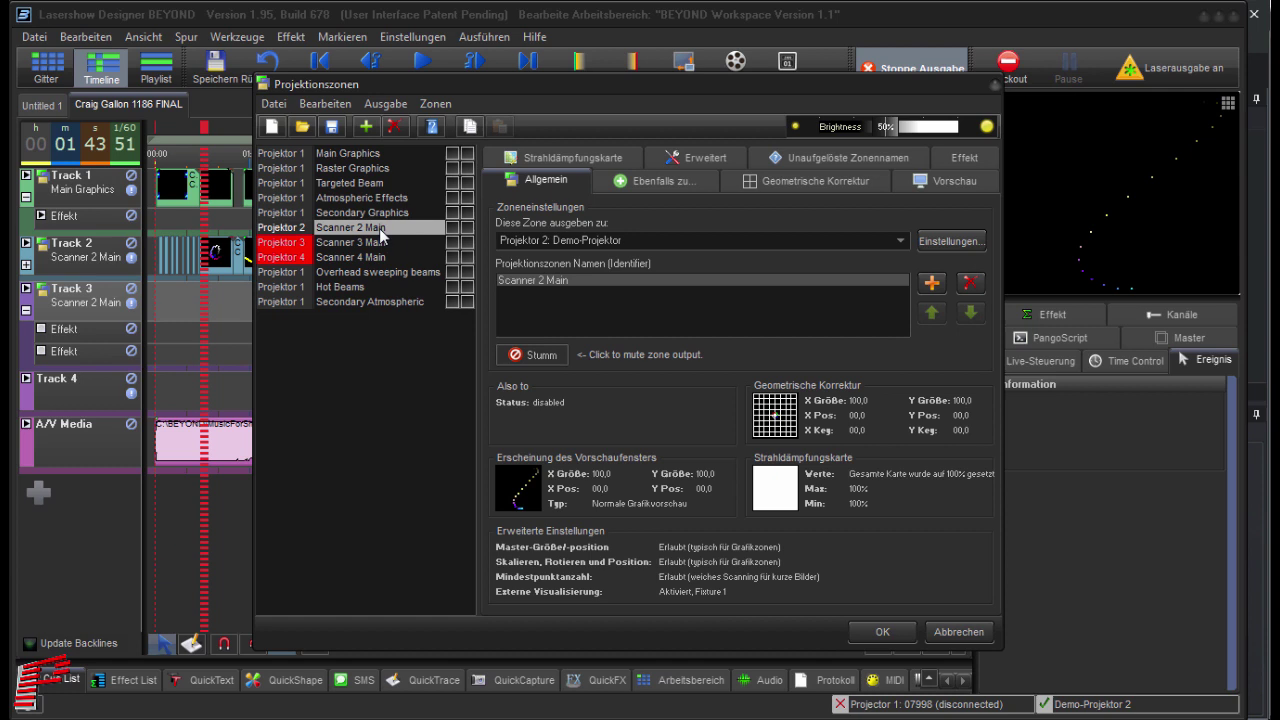
left_click(690, 158)
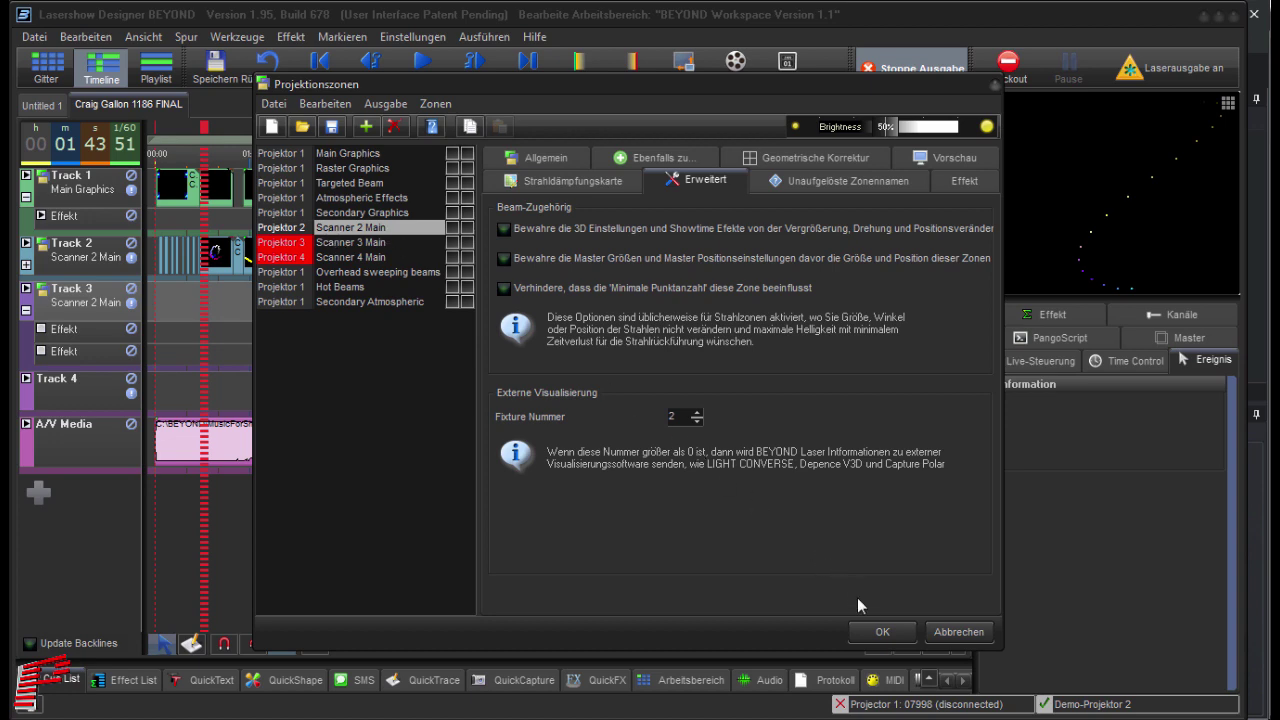
left_click(880, 633)
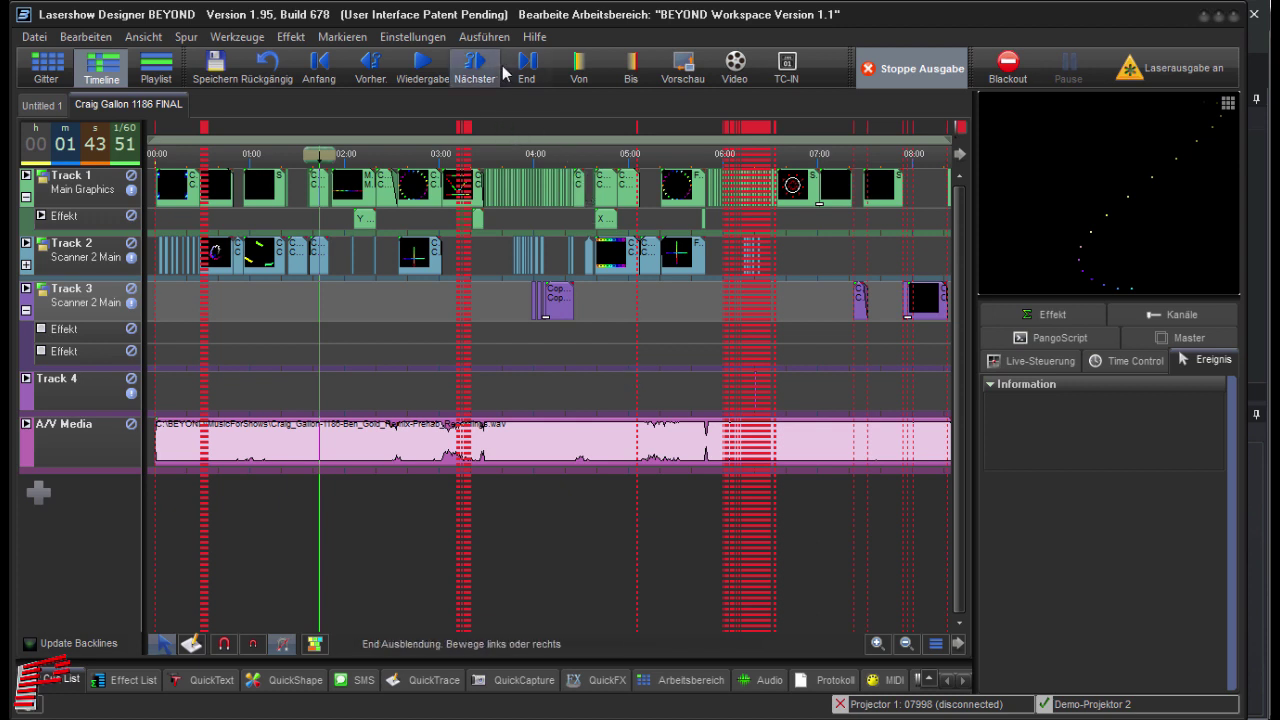
Play the BEYOND laser show from about 03:40 to 03:44, then return to Realizzer
left_click(422, 66)
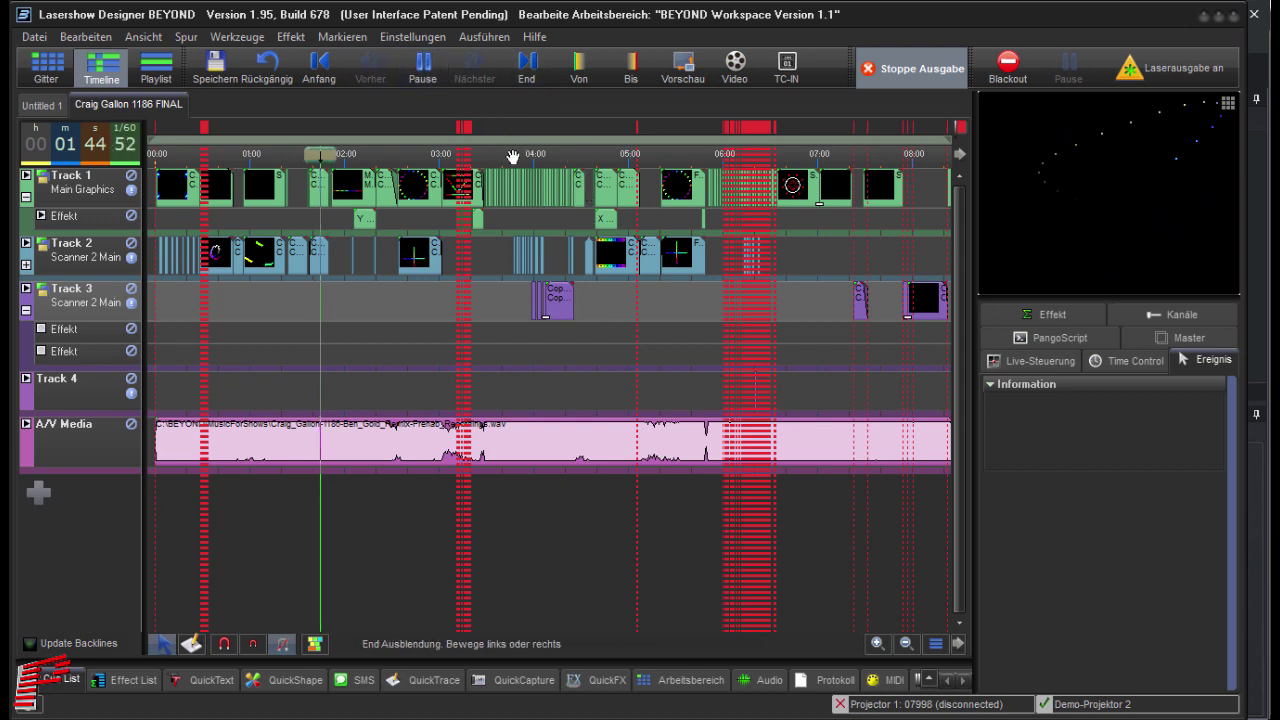
left_click(503, 154)
mouse_move(507, 154)
left_mouse_down()
mouse_move(530, 154)
mouse_move(509, 156)
left_mouse_up()
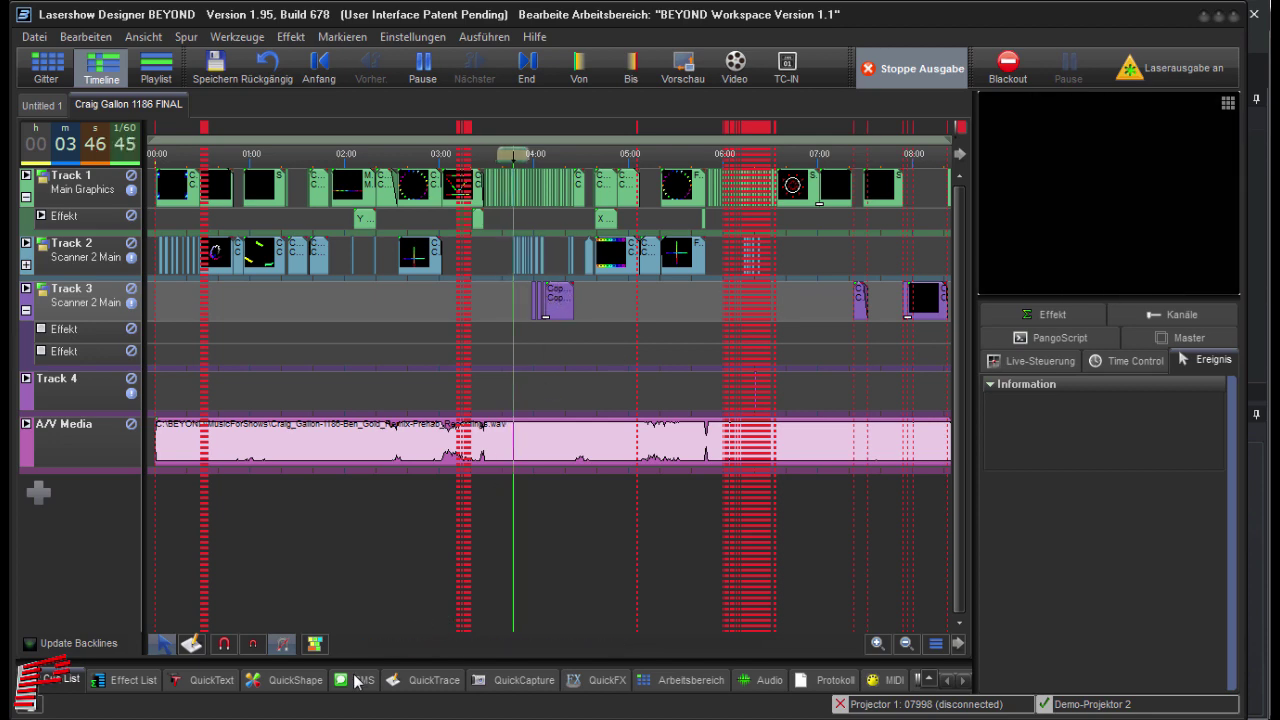
key("alt+Tab")
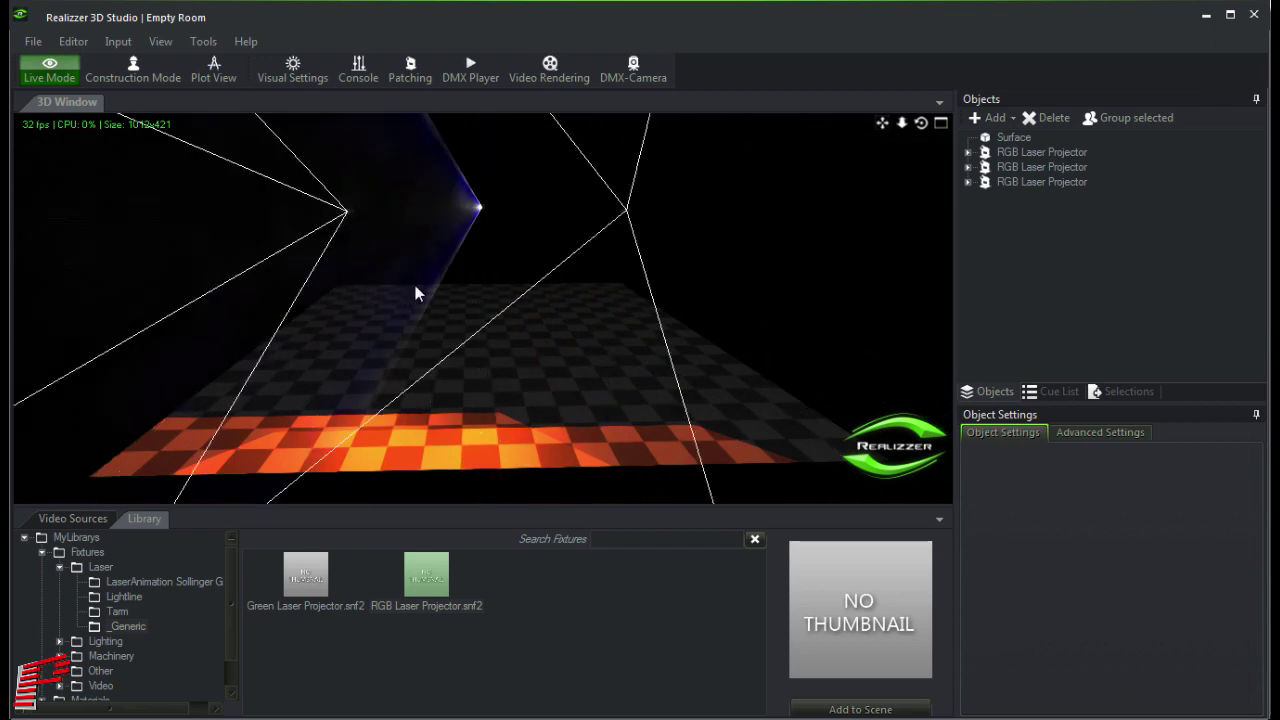
Select the second RGB Laser Projector and scroll its Object Settings down to the Laser Source 2 setting
left_click(1046, 168)
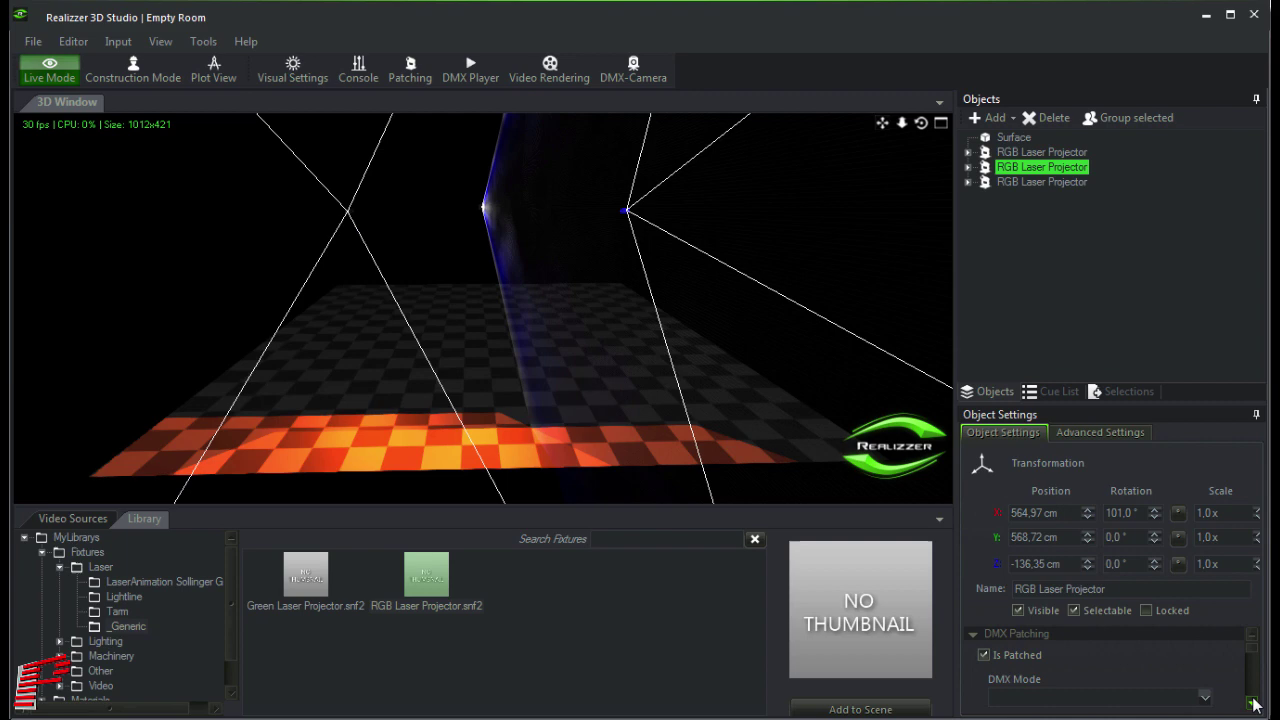
scroll(1255, 705, "down", 3)
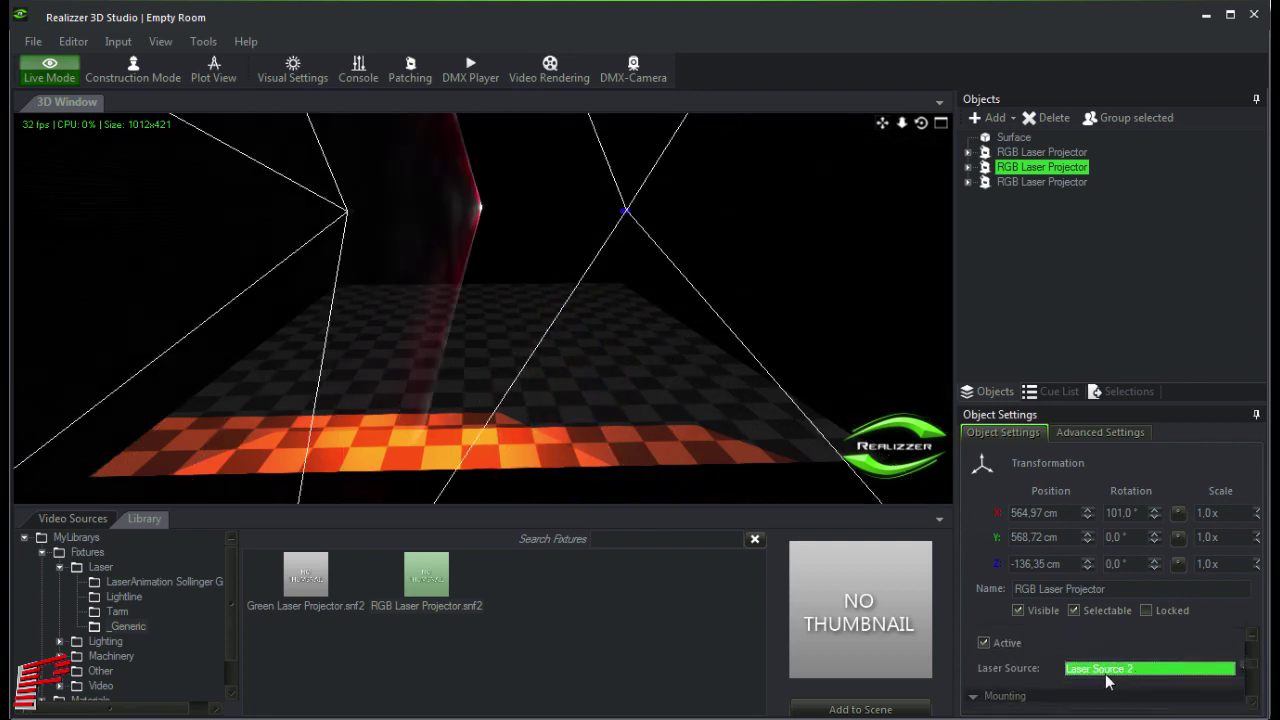